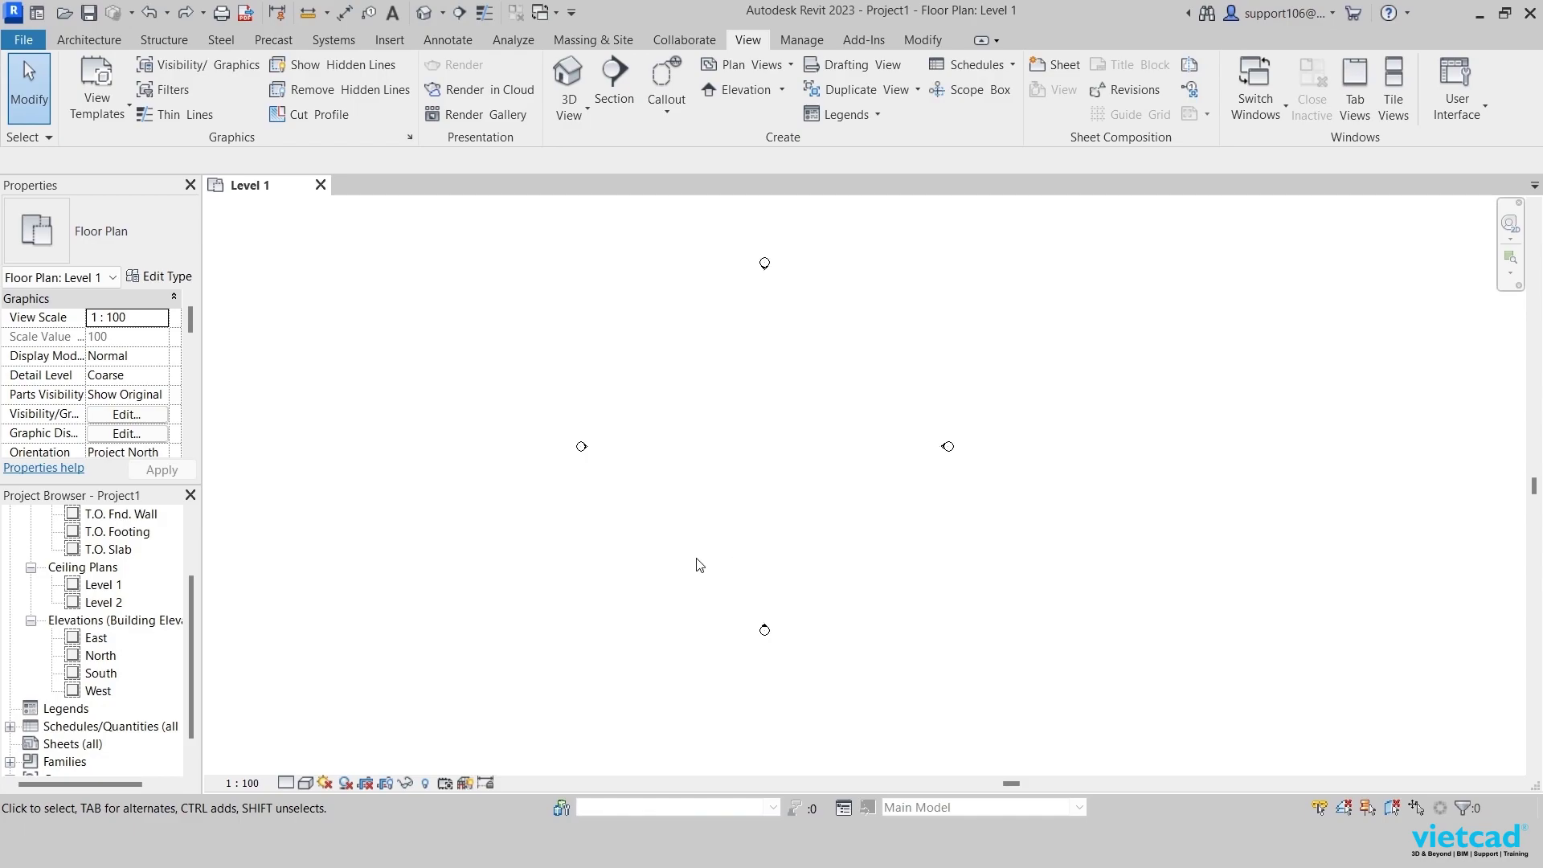
- Delete the South elevation marker and its view from the Level 1 plan
drag(696, 558, 900, 727)
key(Delete)
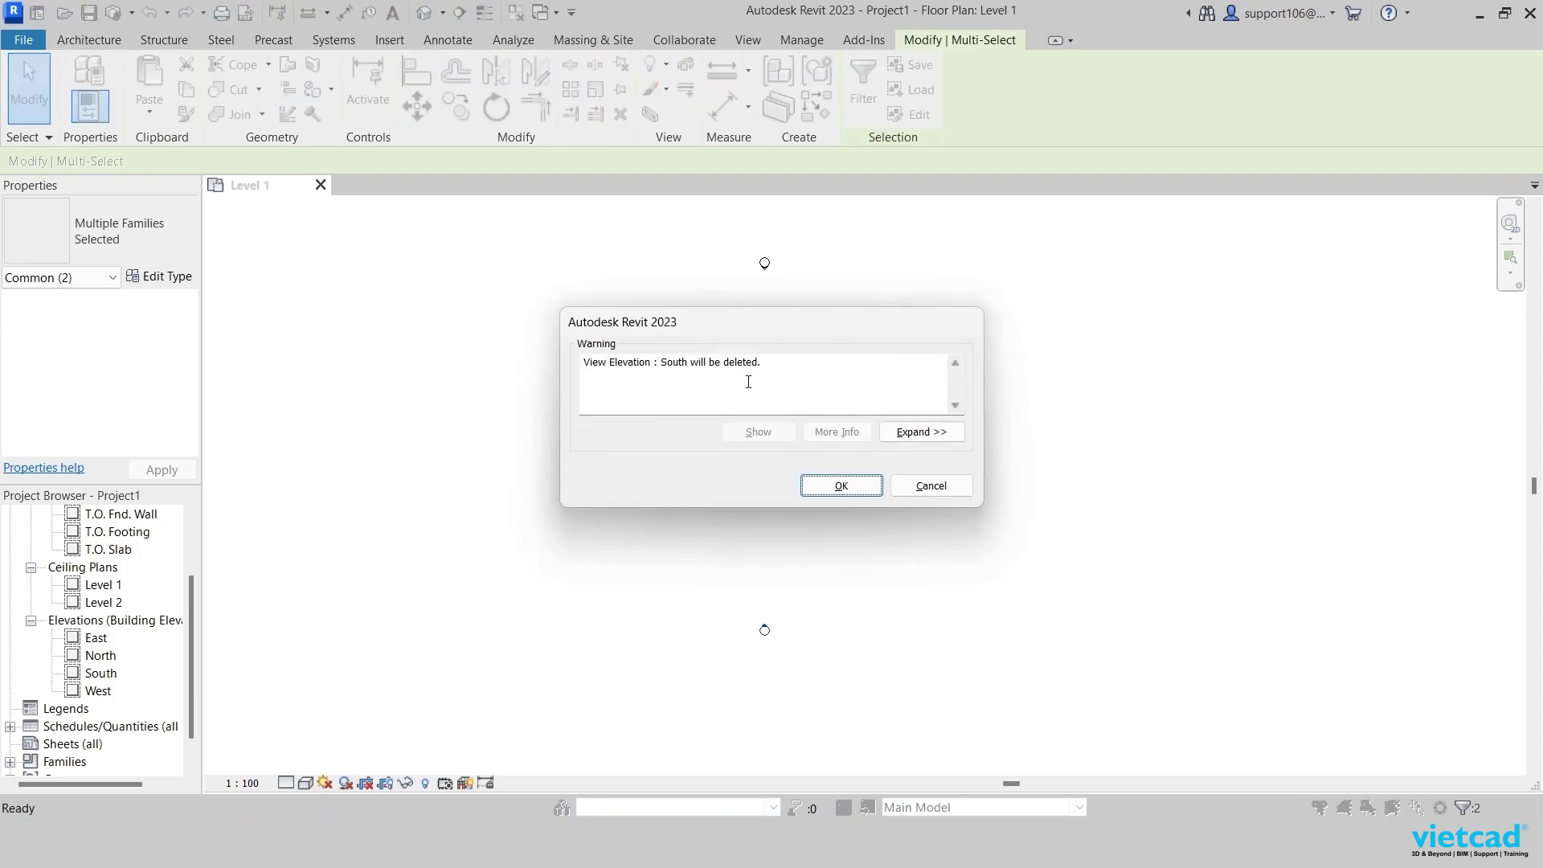
click(841, 487)
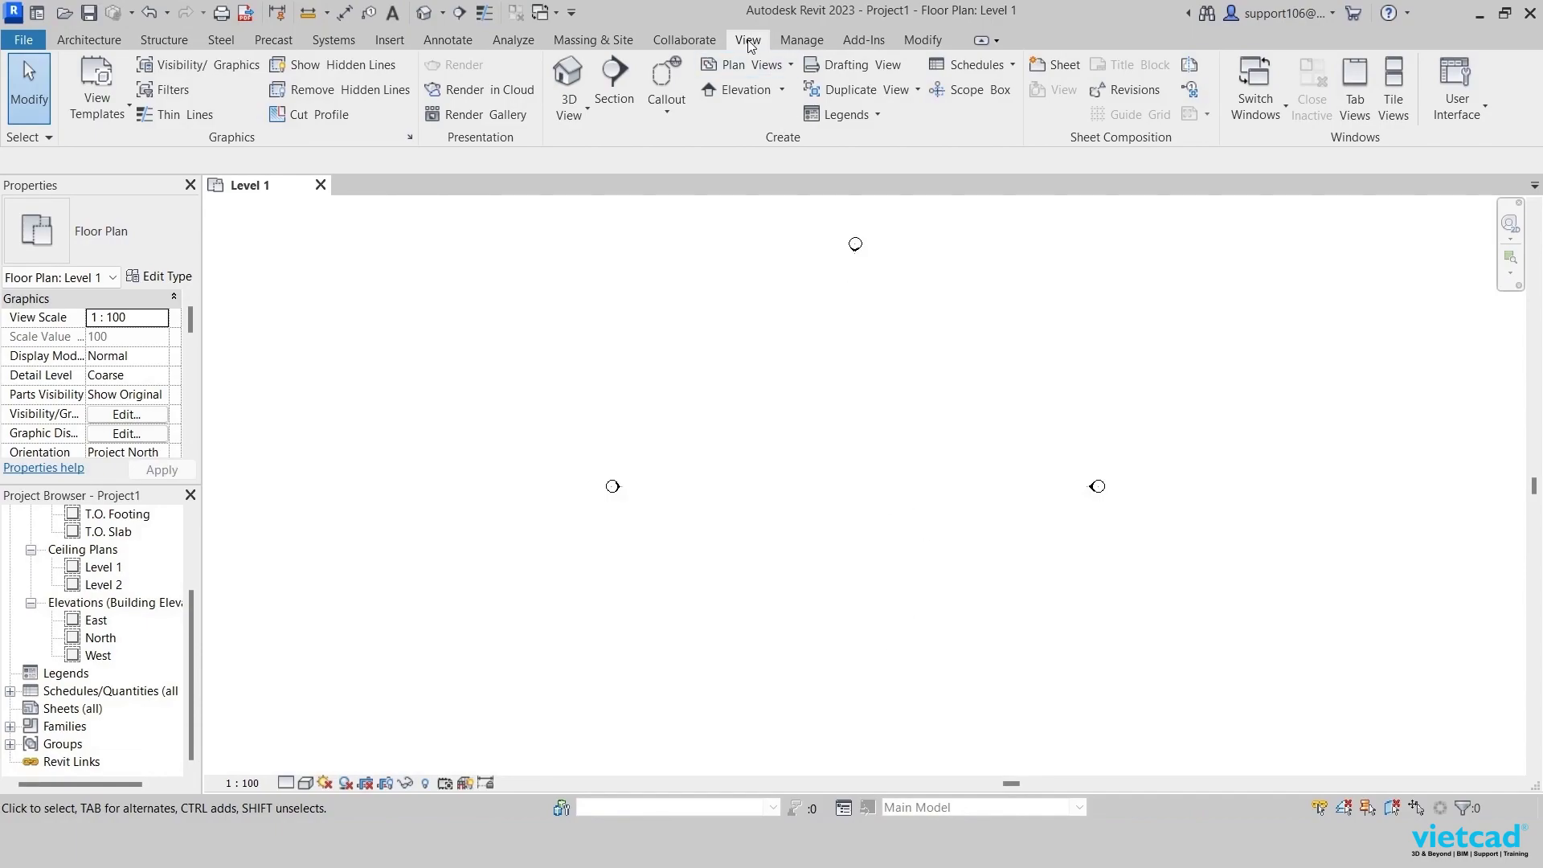
click(781, 90)
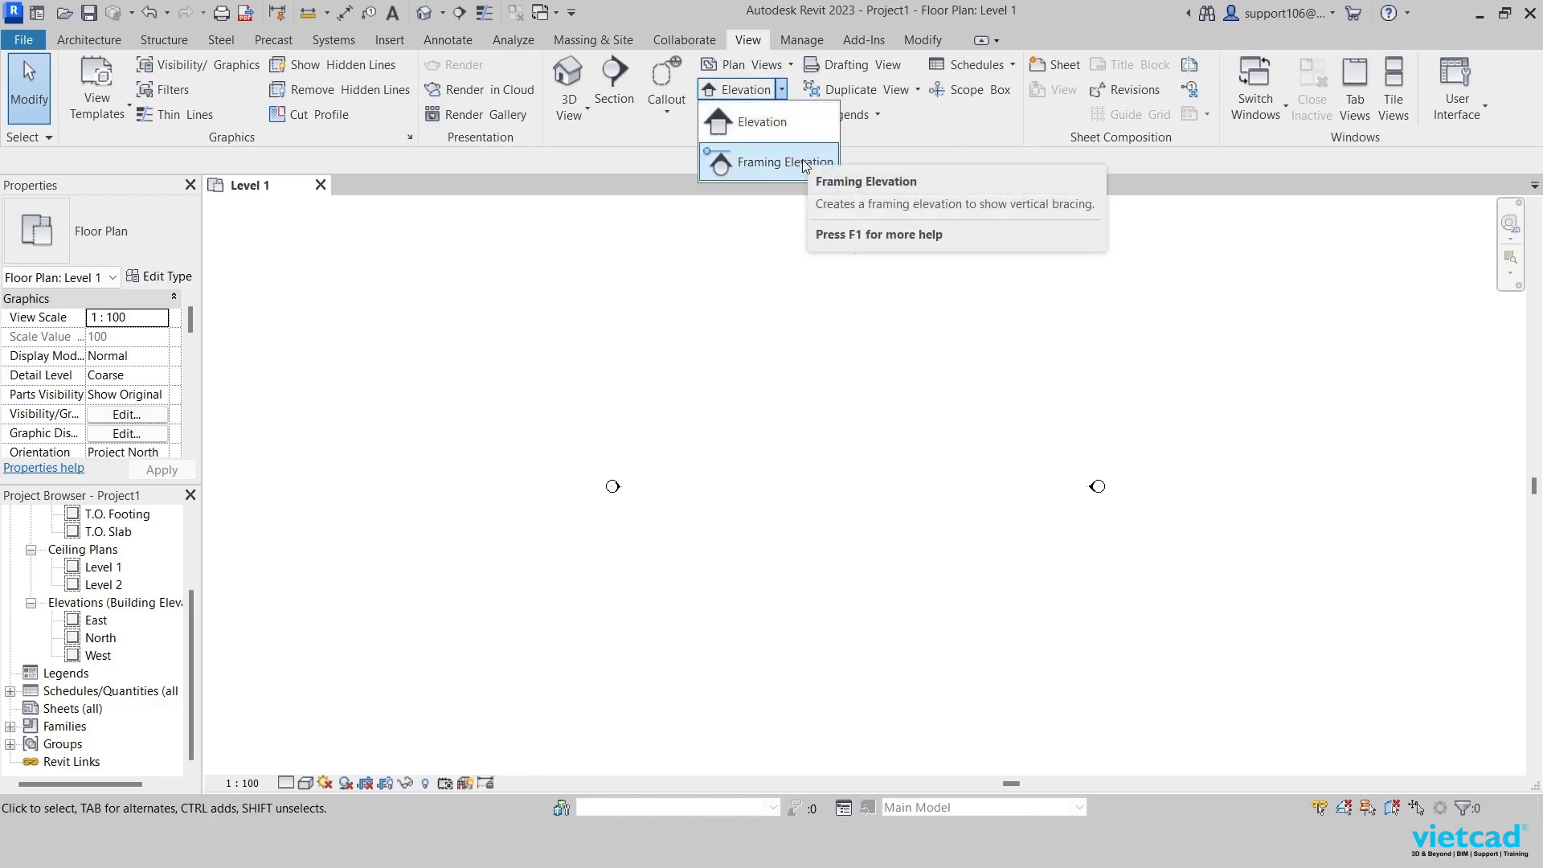
mouse_move(785, 162)
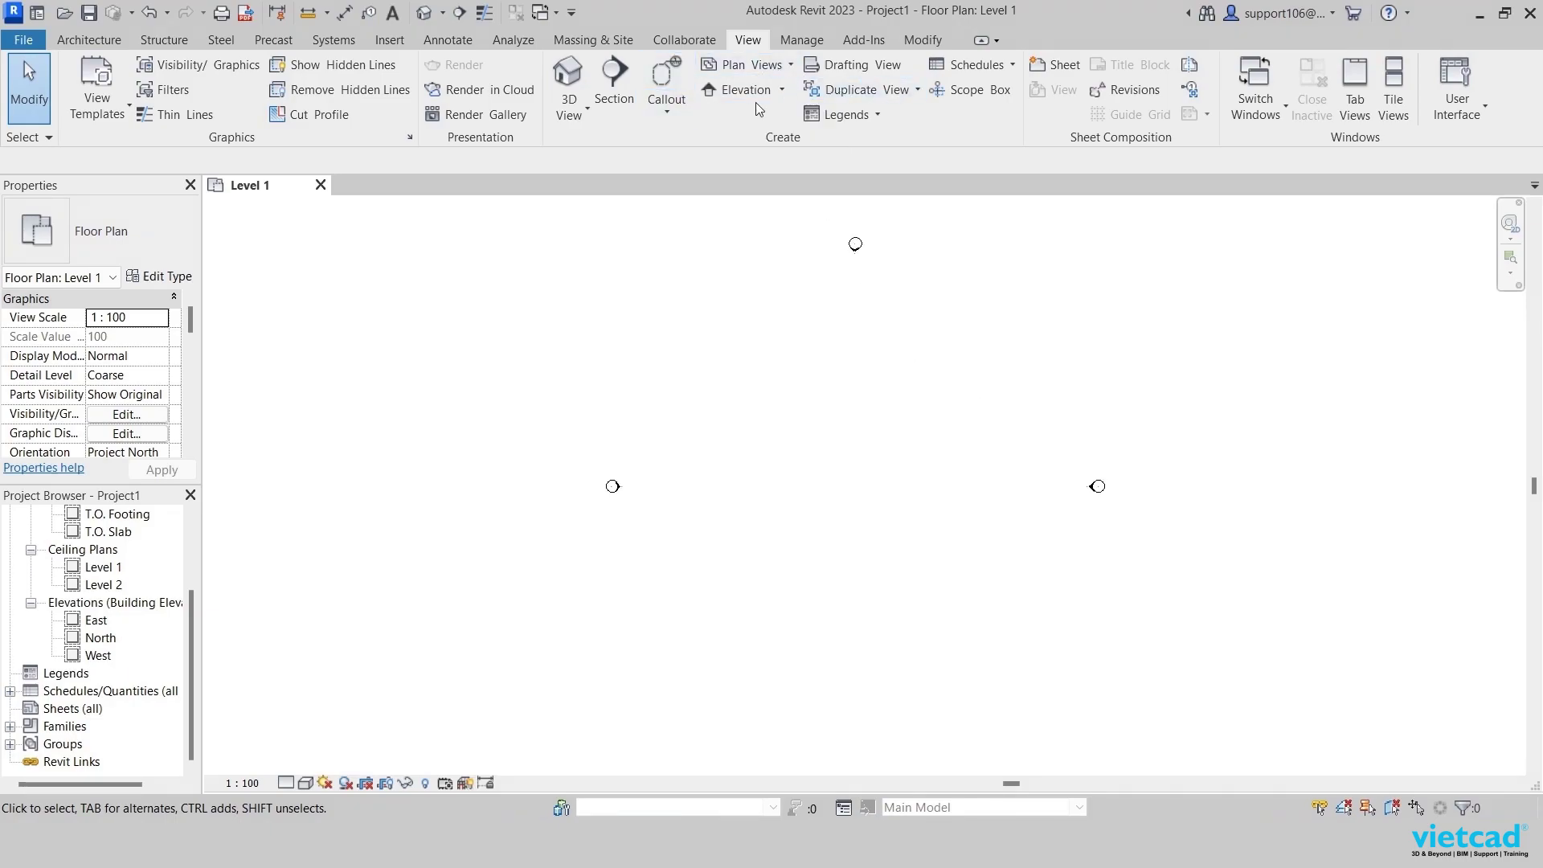
click(783, 89)
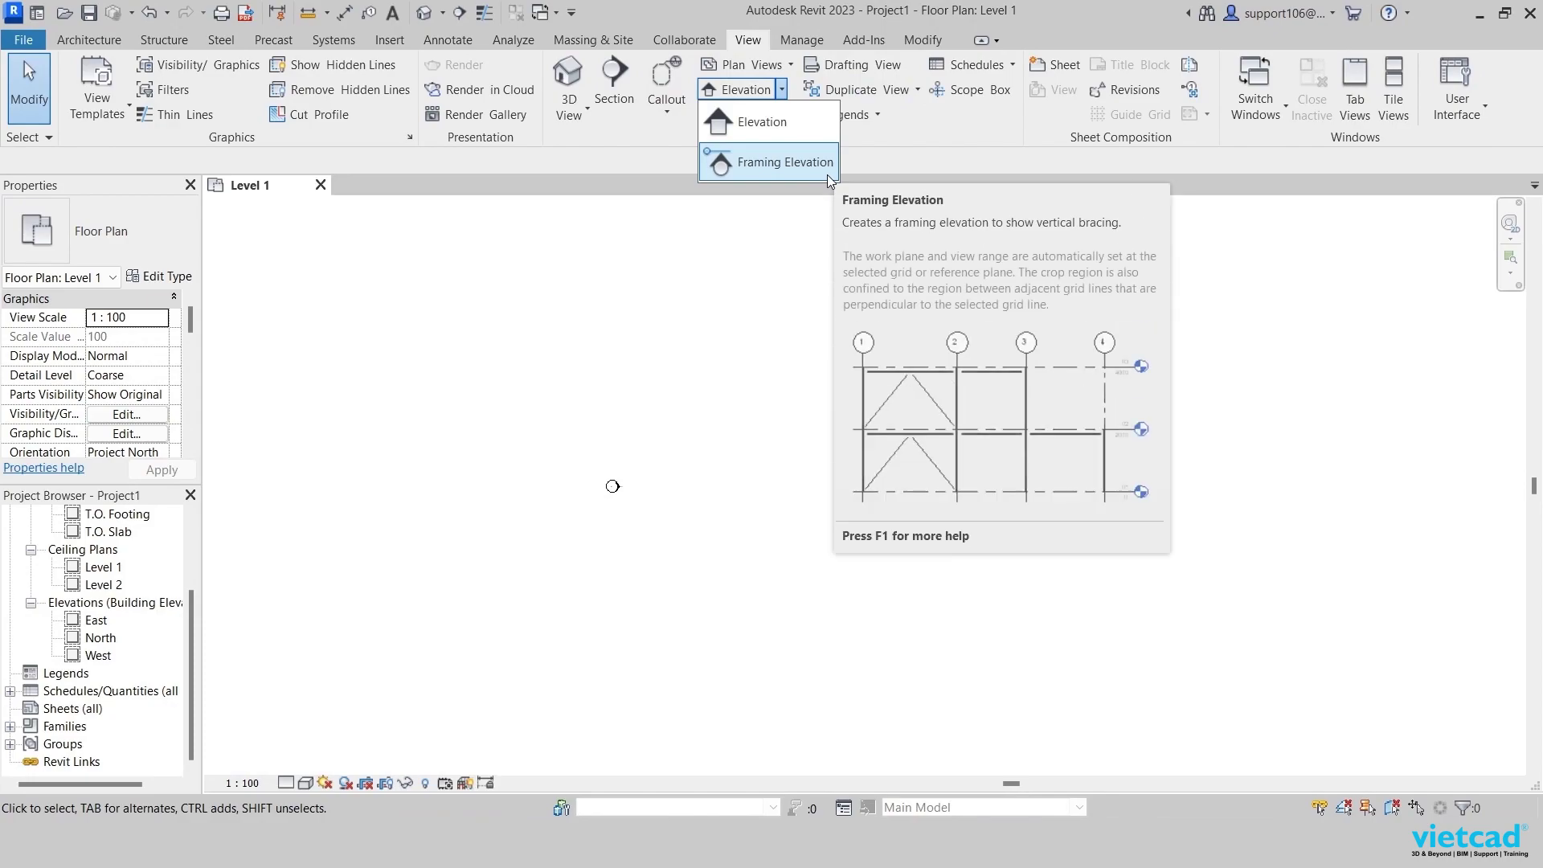
click(826, 175)
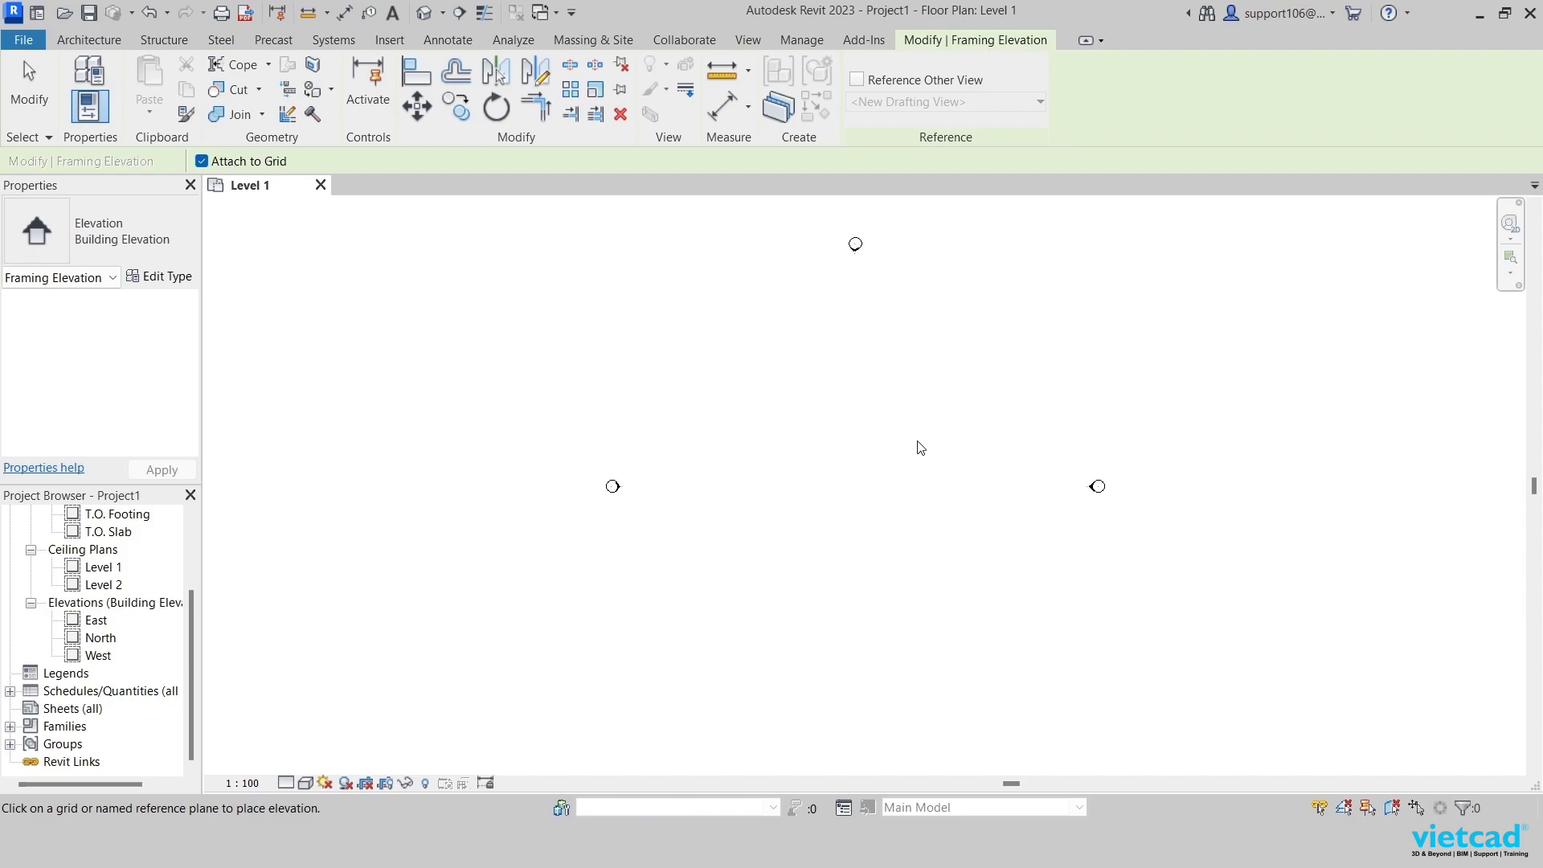
key(Escape)
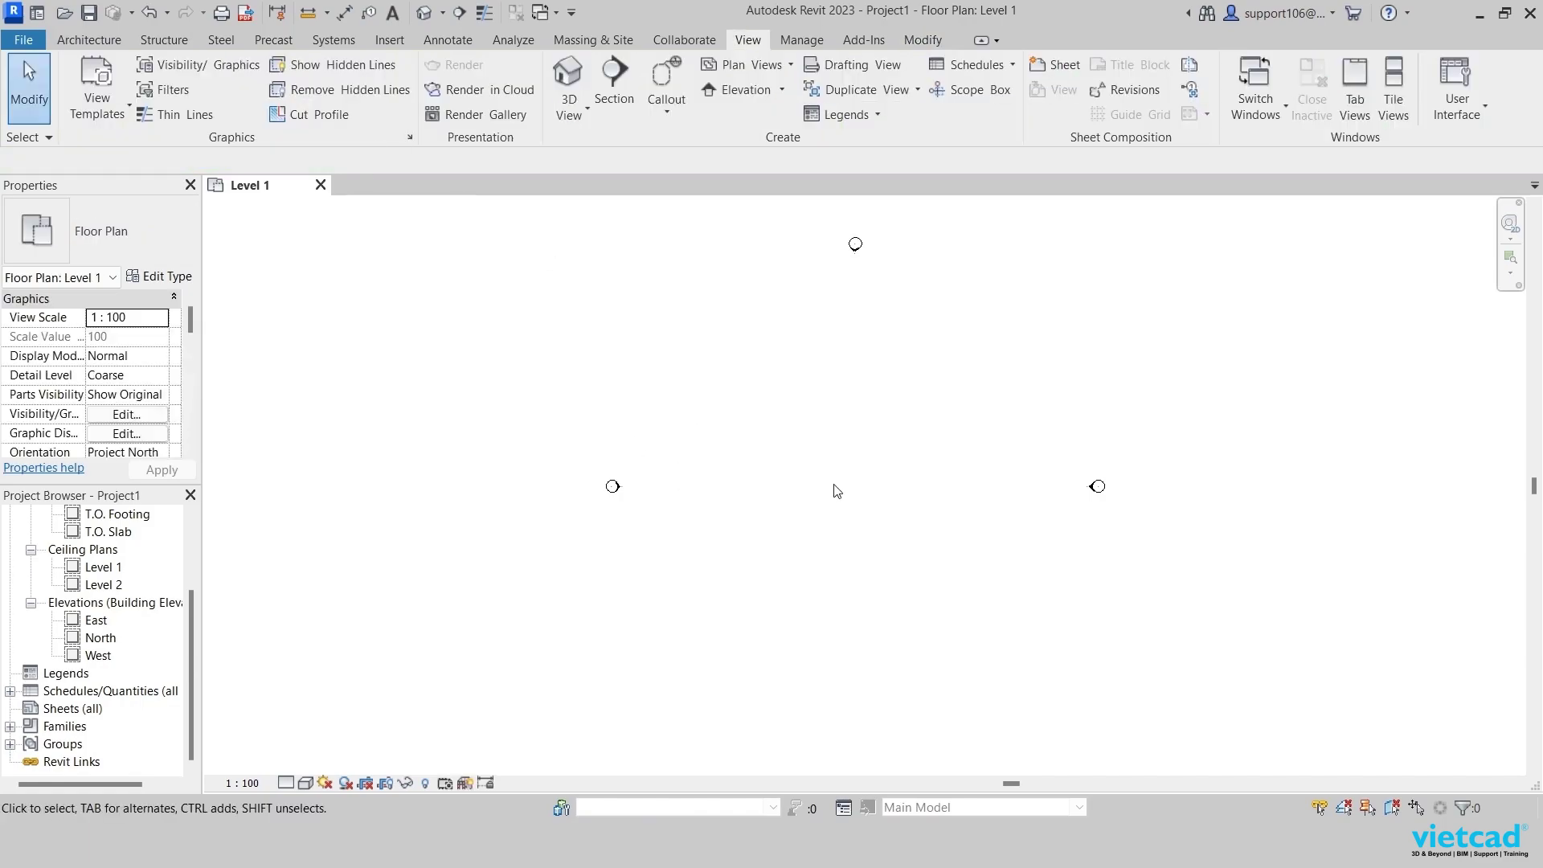
- Draw horizontal grid line 2 across the lower half of the plan with GR
key(g)
key(r)
click(699, 548)
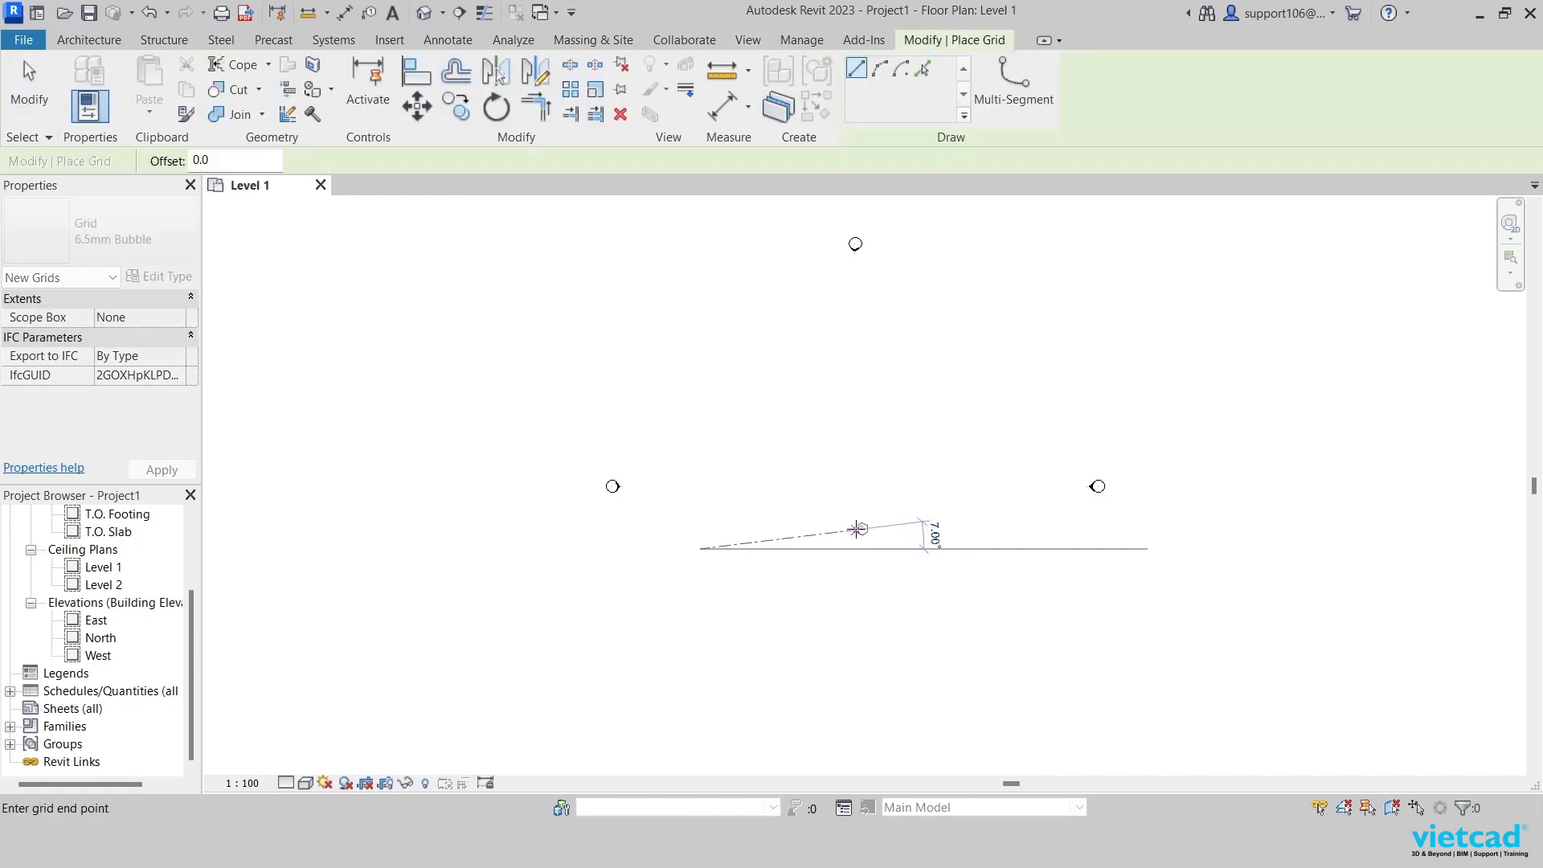
click(984, 548)
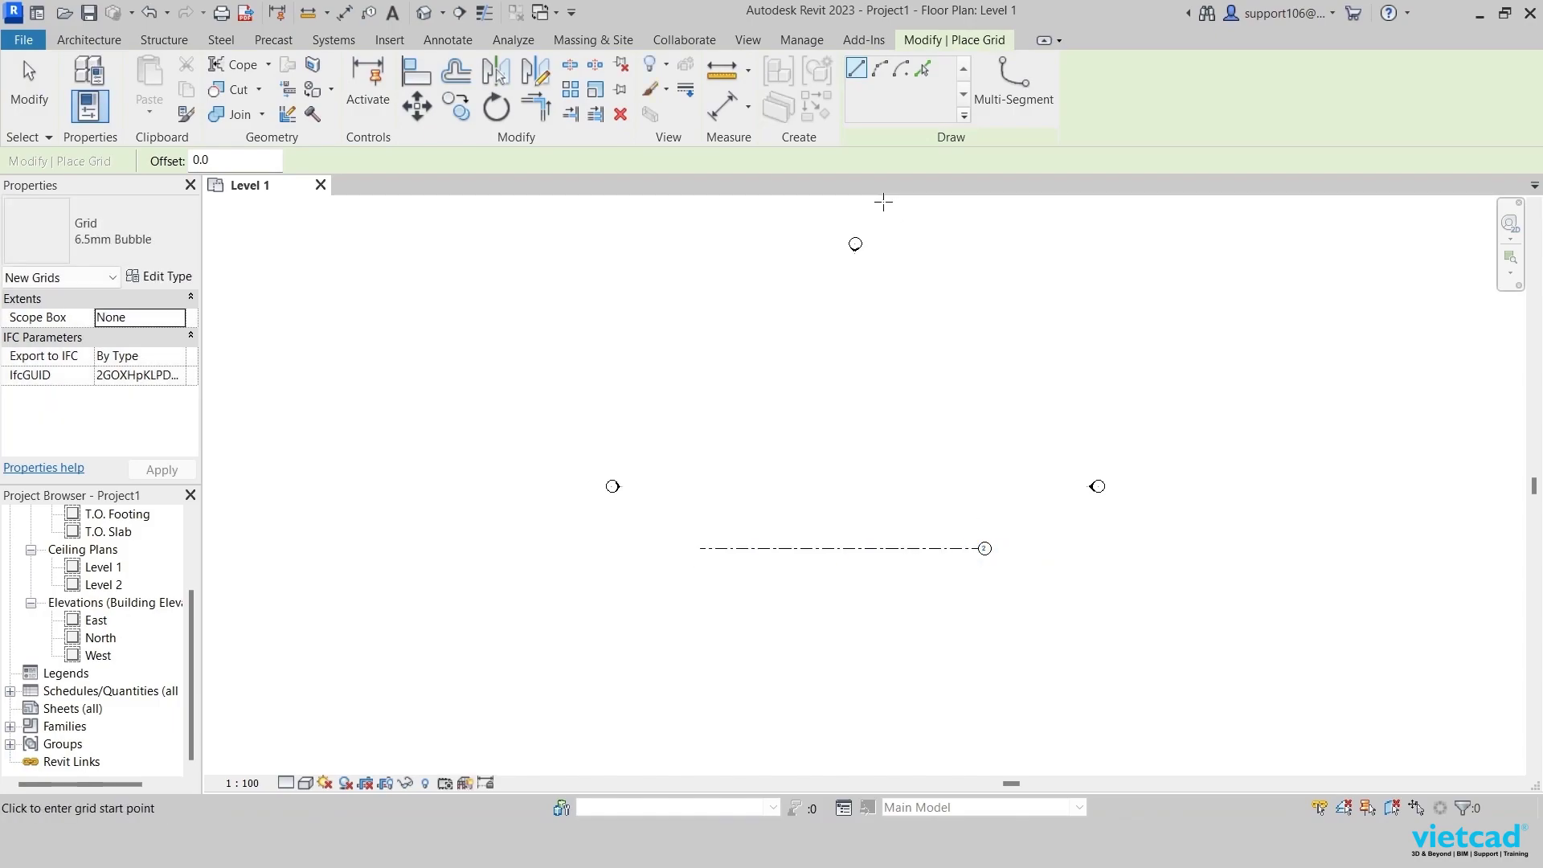
- Start placing a framing elevation from the View Elevation dropdown
click(767, 43)
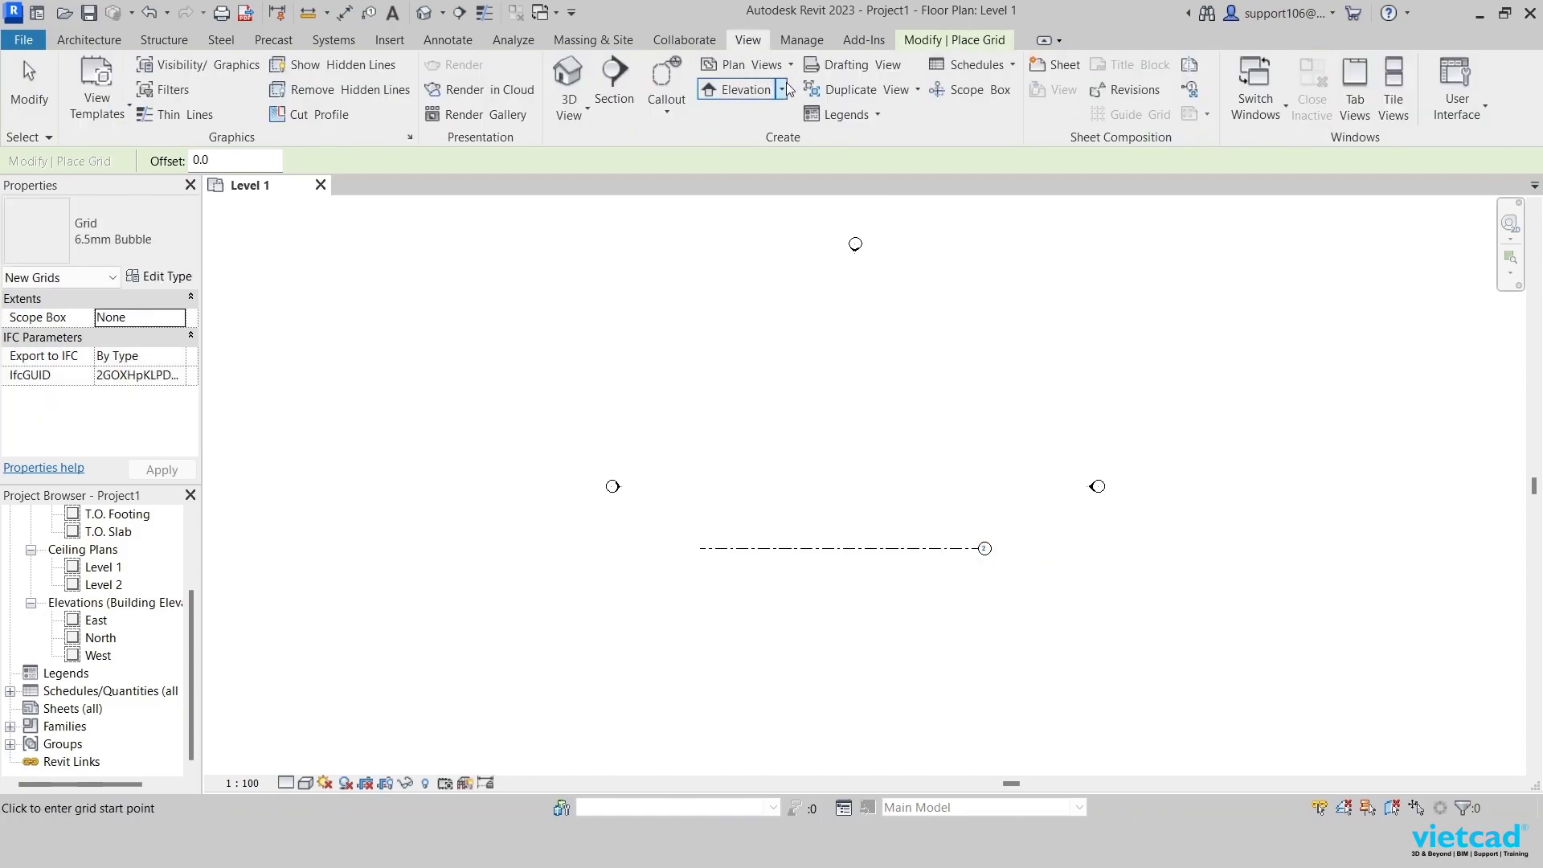
click(782, 89)
click(791, 161)
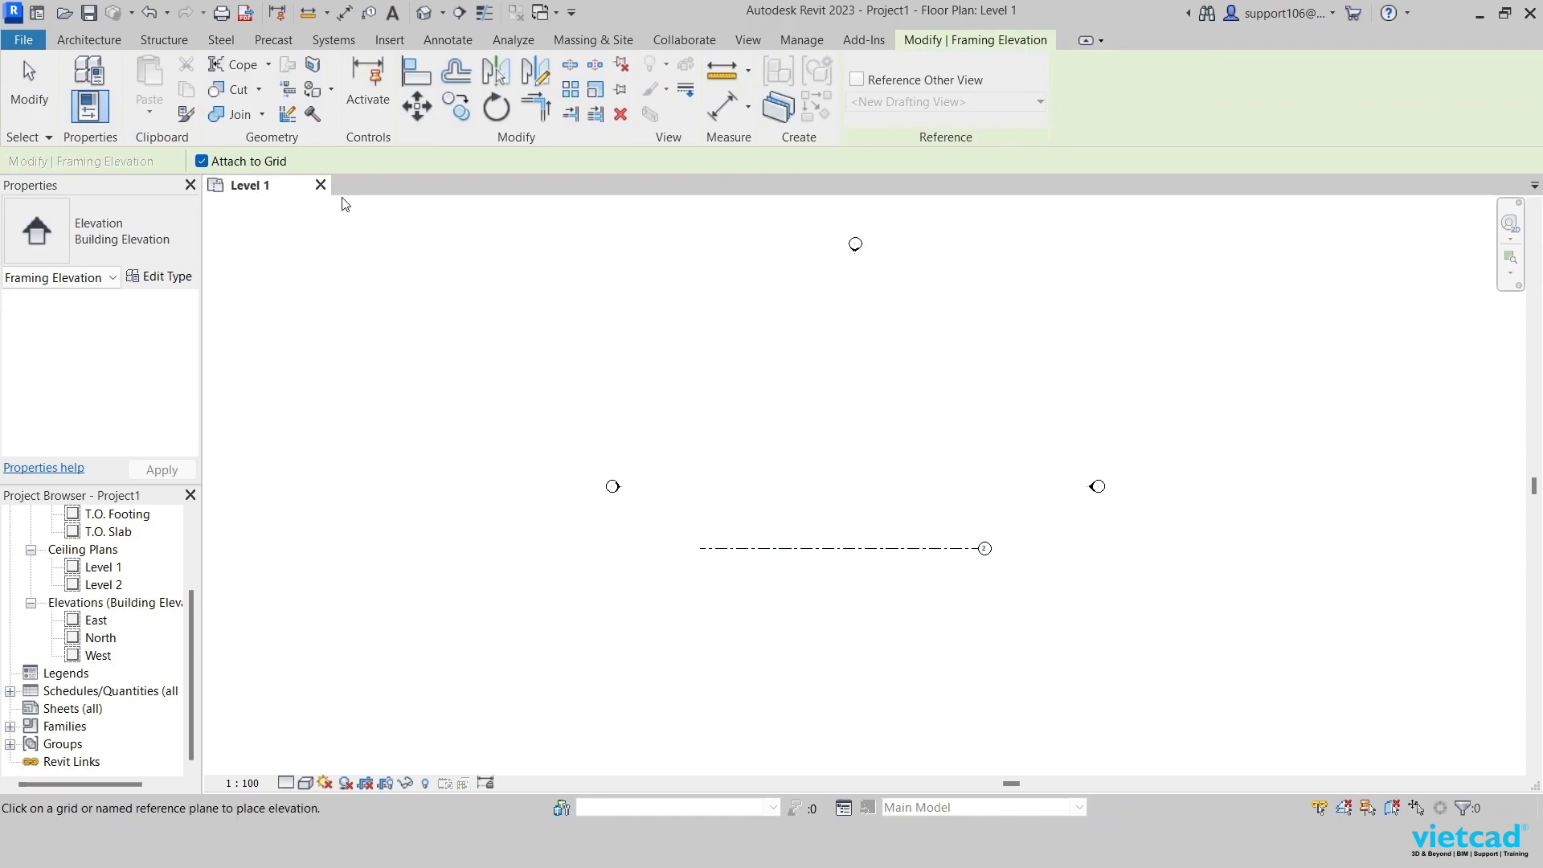
- Attach a framing elevation to grid 2, creating Elevation 1 - a, and select its arrow
scroll(852, 607, up, 1)
scroll(852, 607, up, 2)
scroll(879, 514, up, 1)
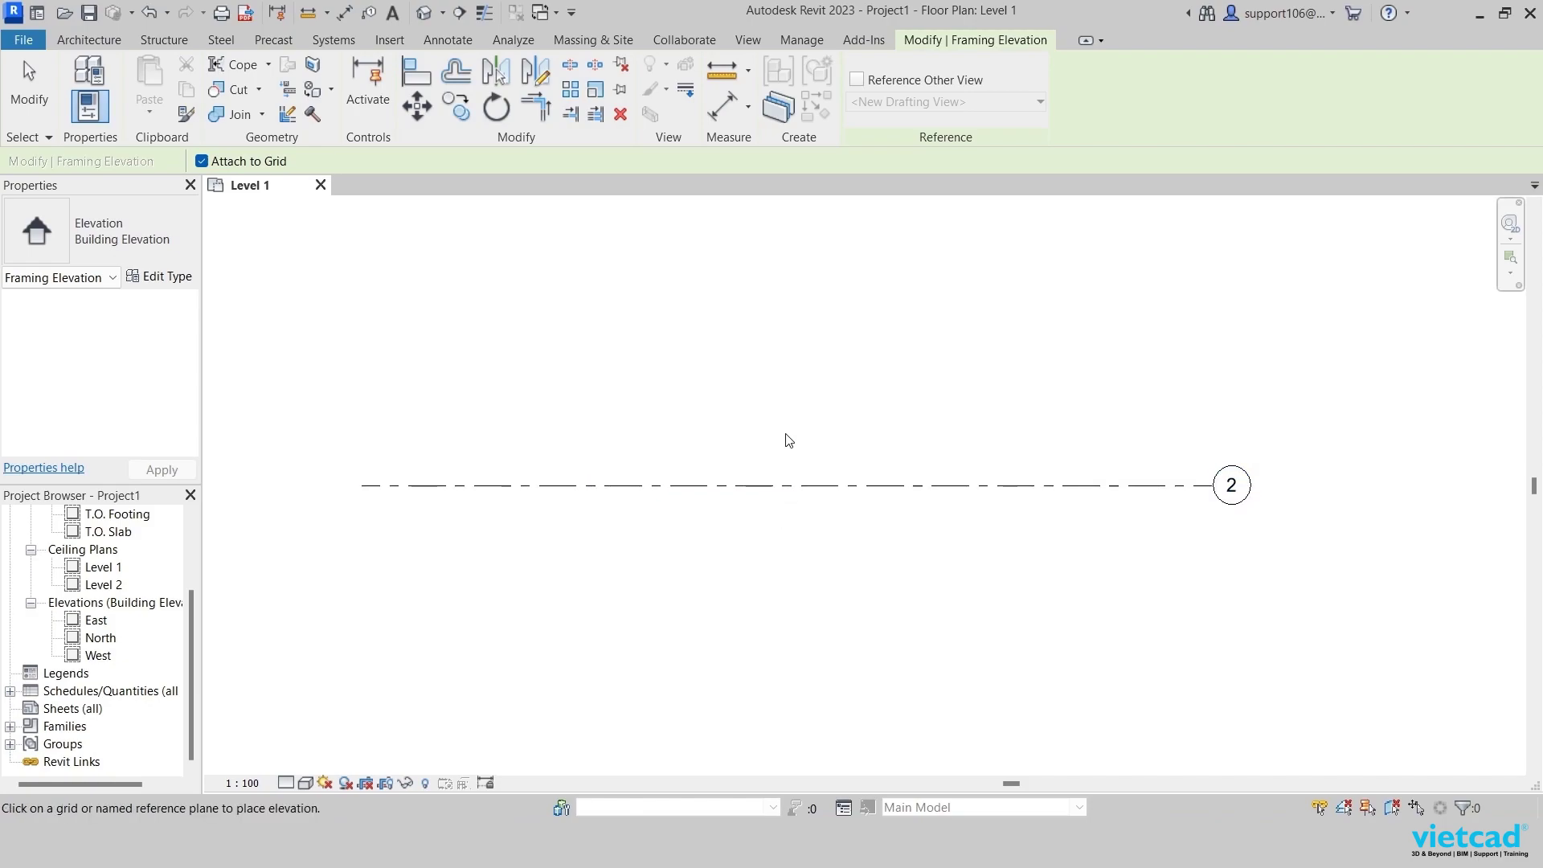
click(786, 490)
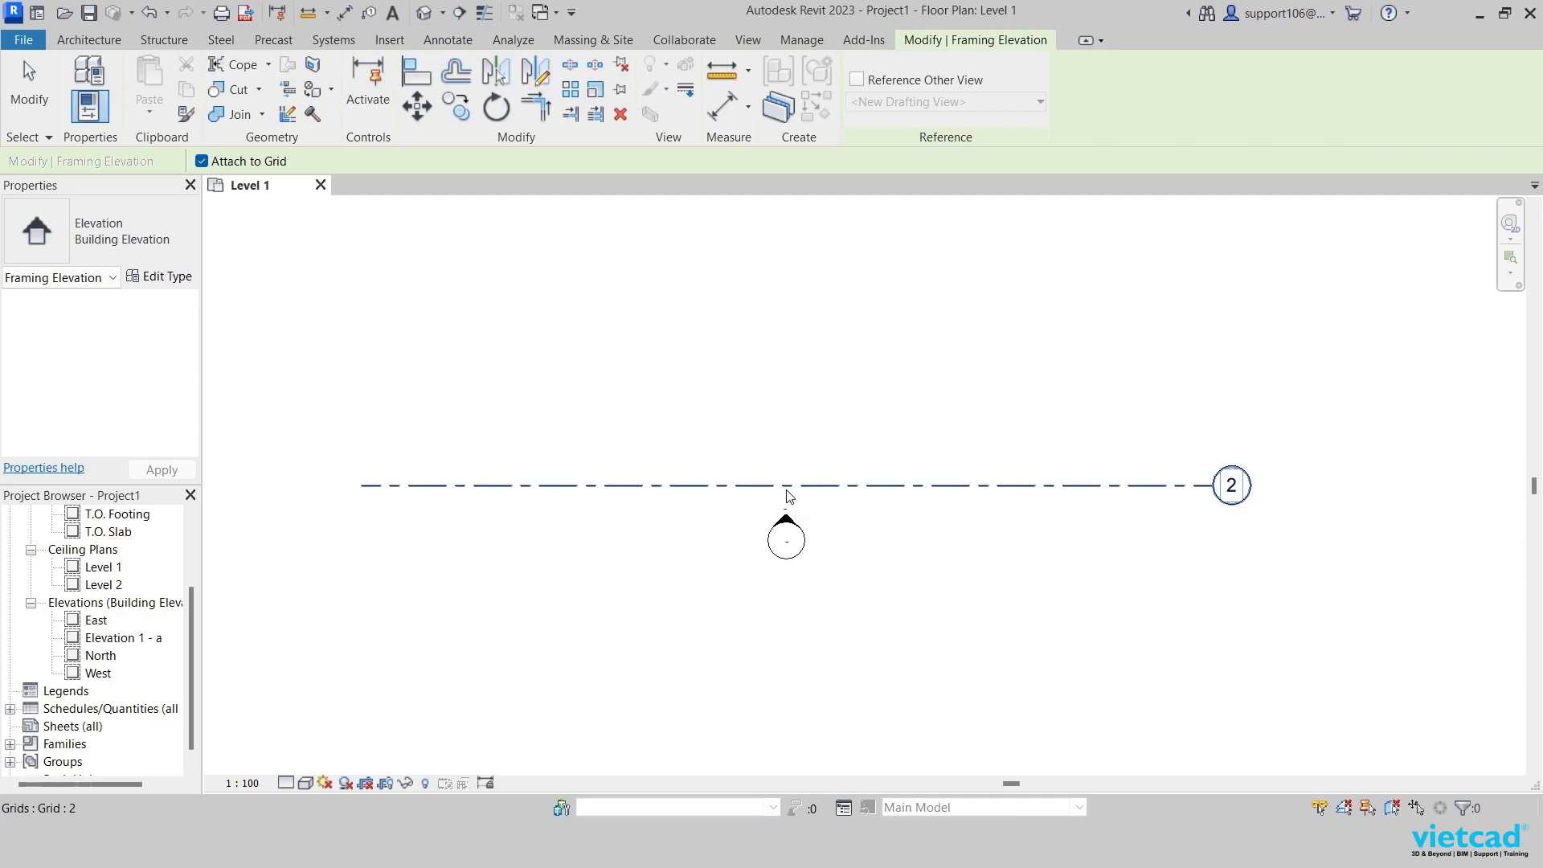
scroll(804, 601, up, 2)
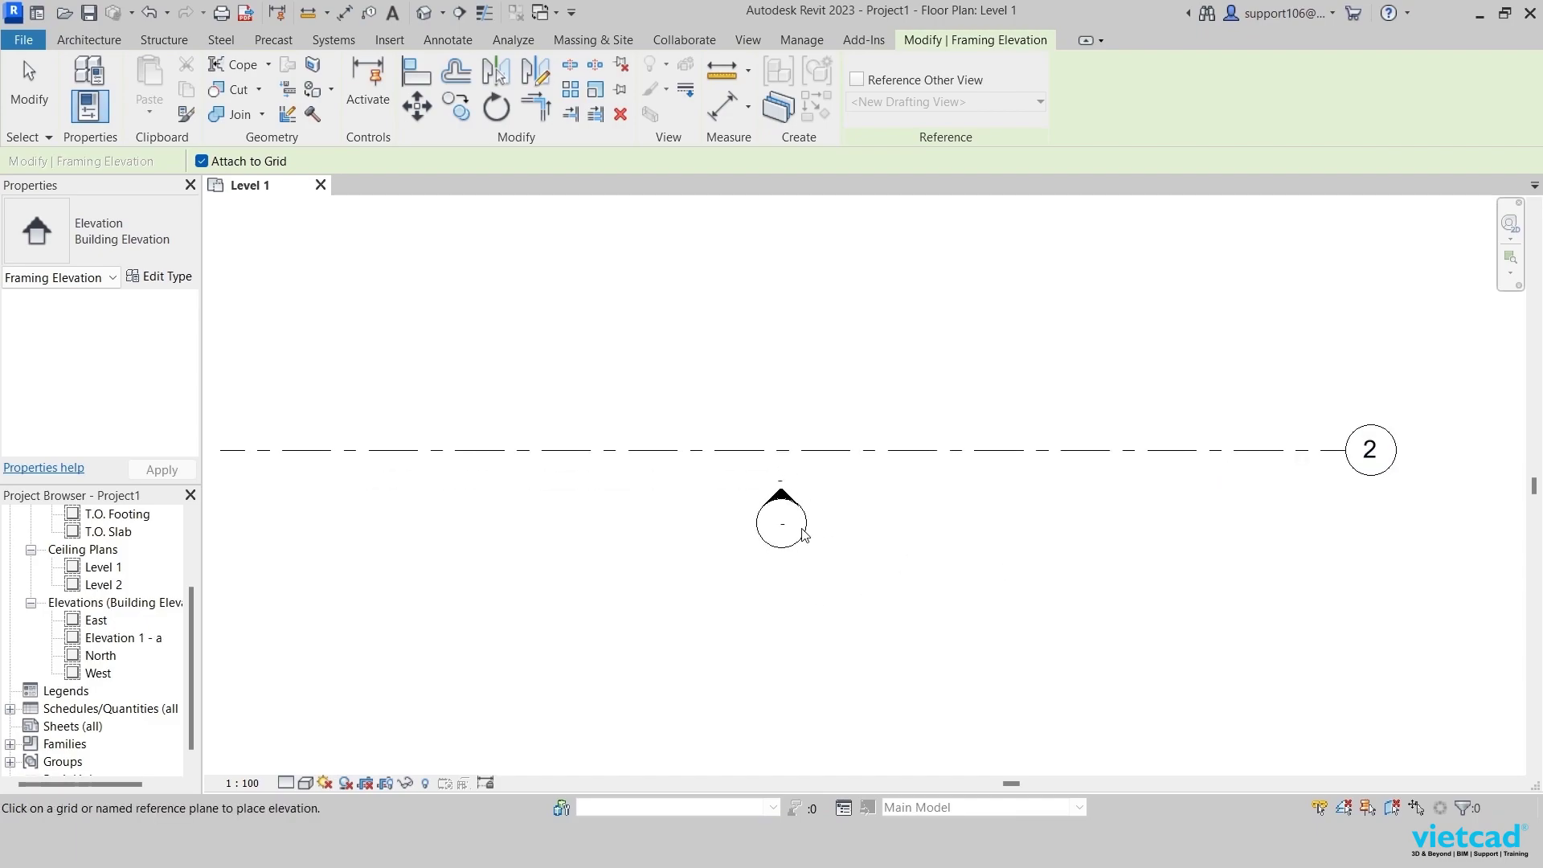
key(Escape)
click(788, 497)
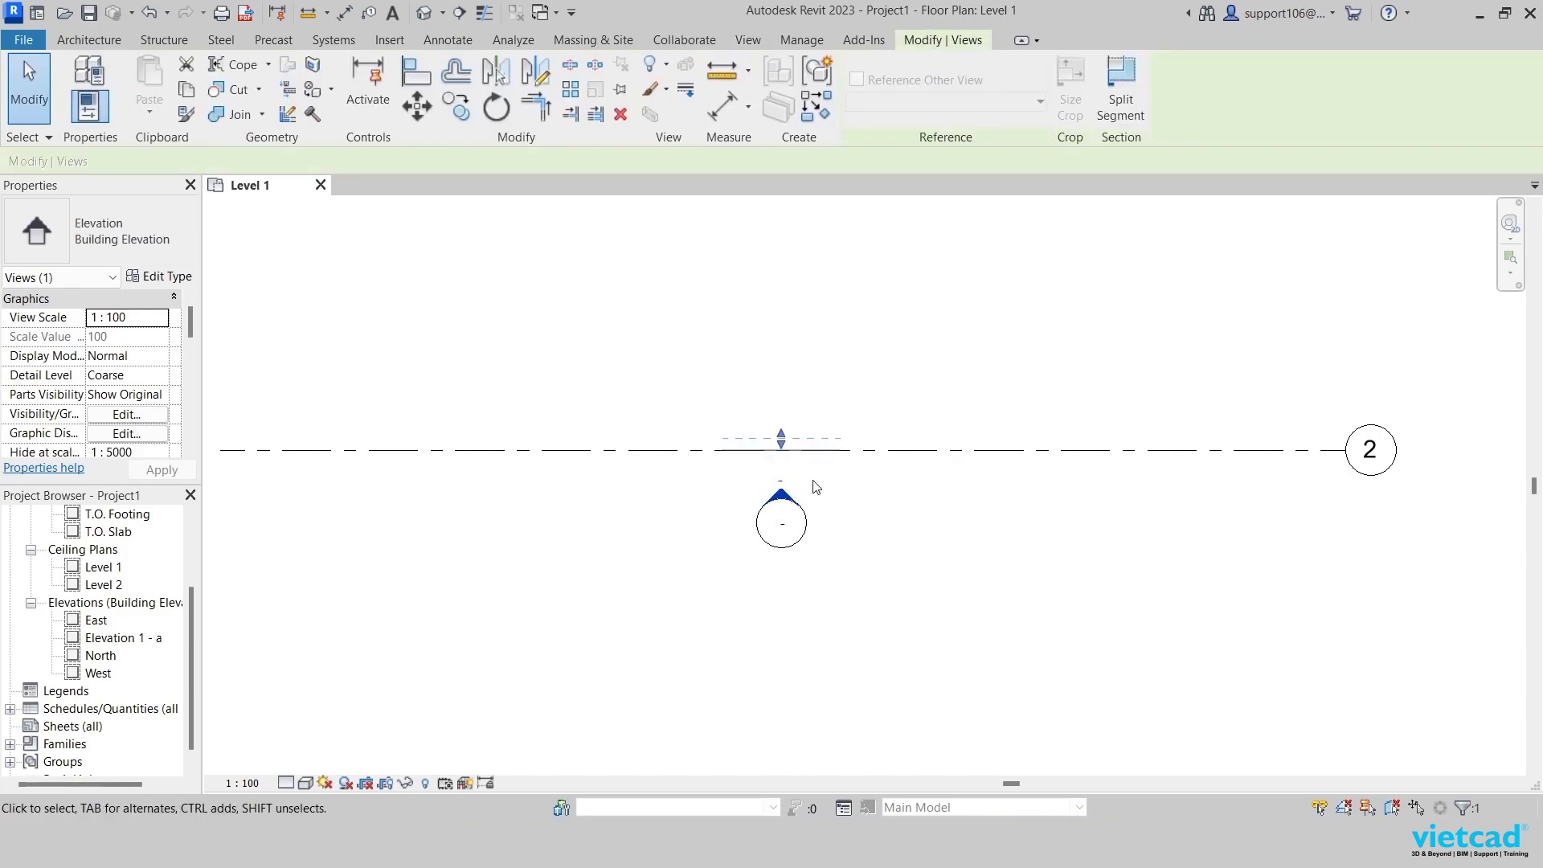
scroll(815, 486, up, 2)
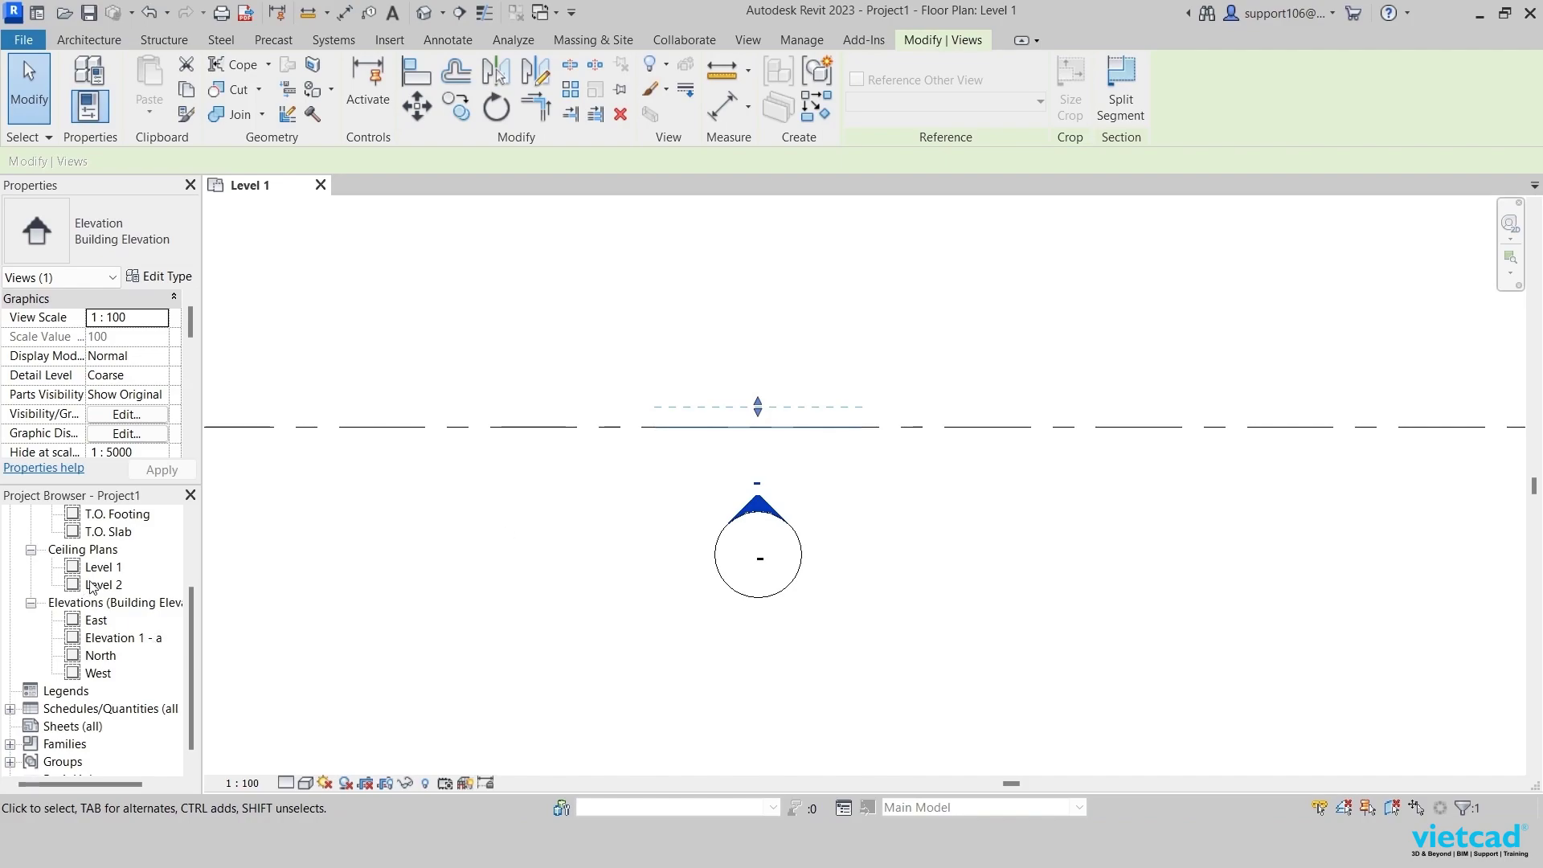
double_click(767, 521)
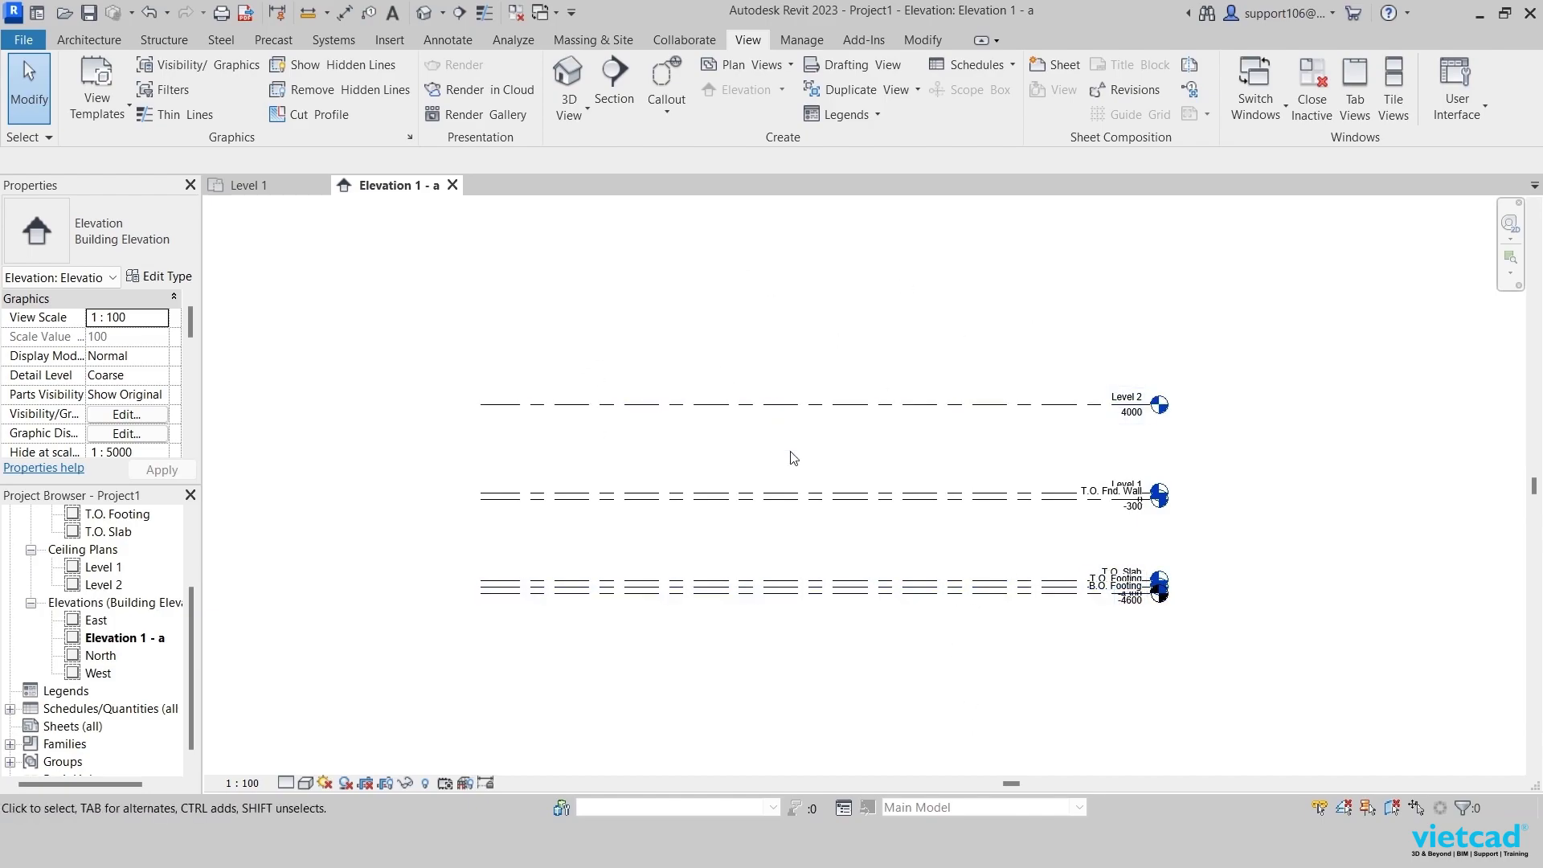
key(ctrl+F4)
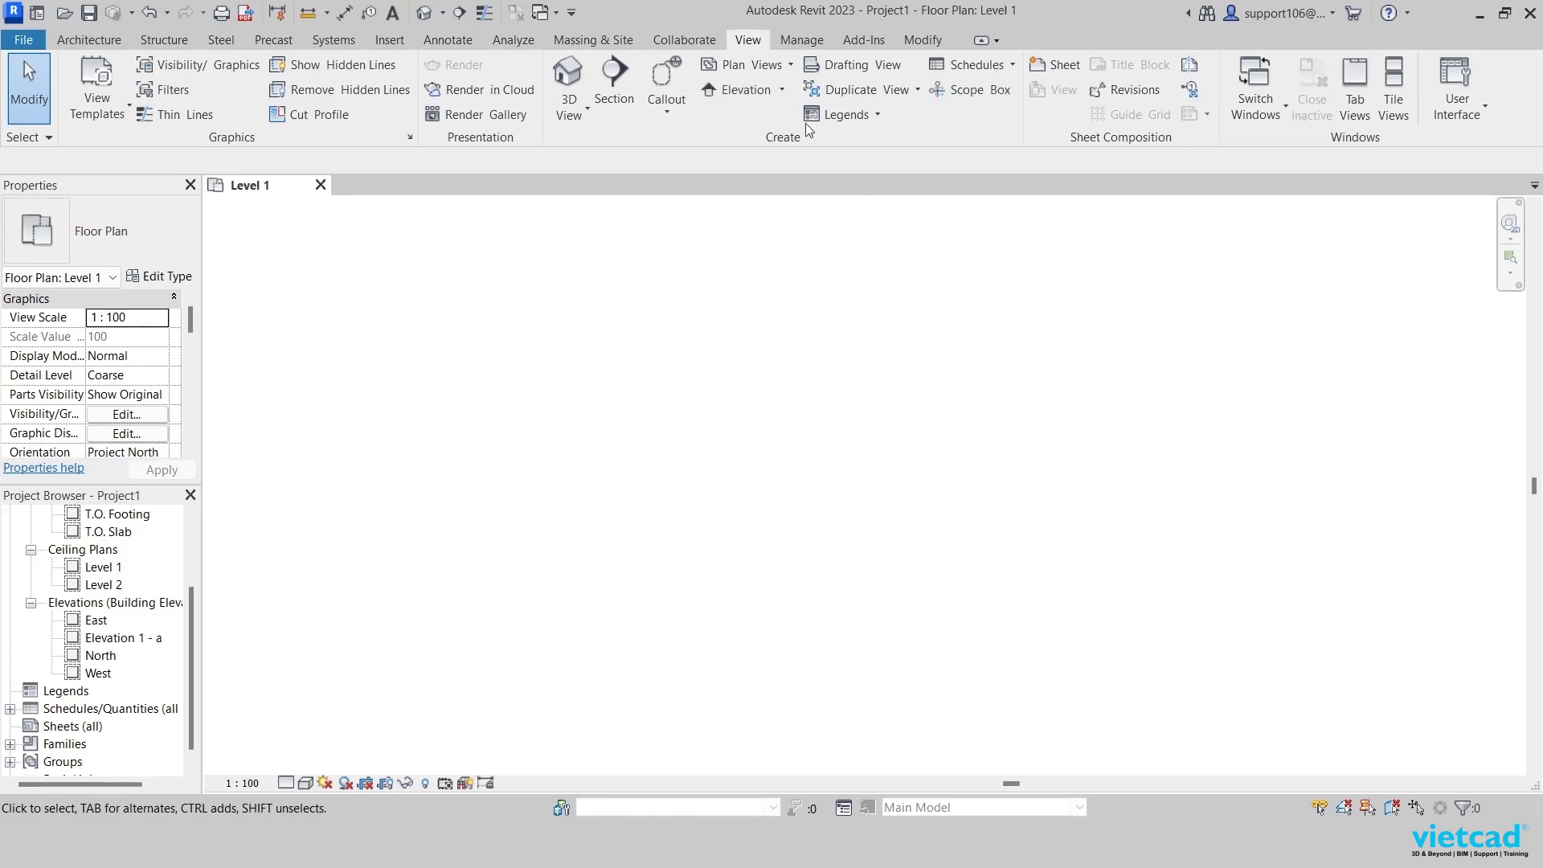
- Place a framing elevation above grid 2 with Attach to Grid turned off
click(784, 88)
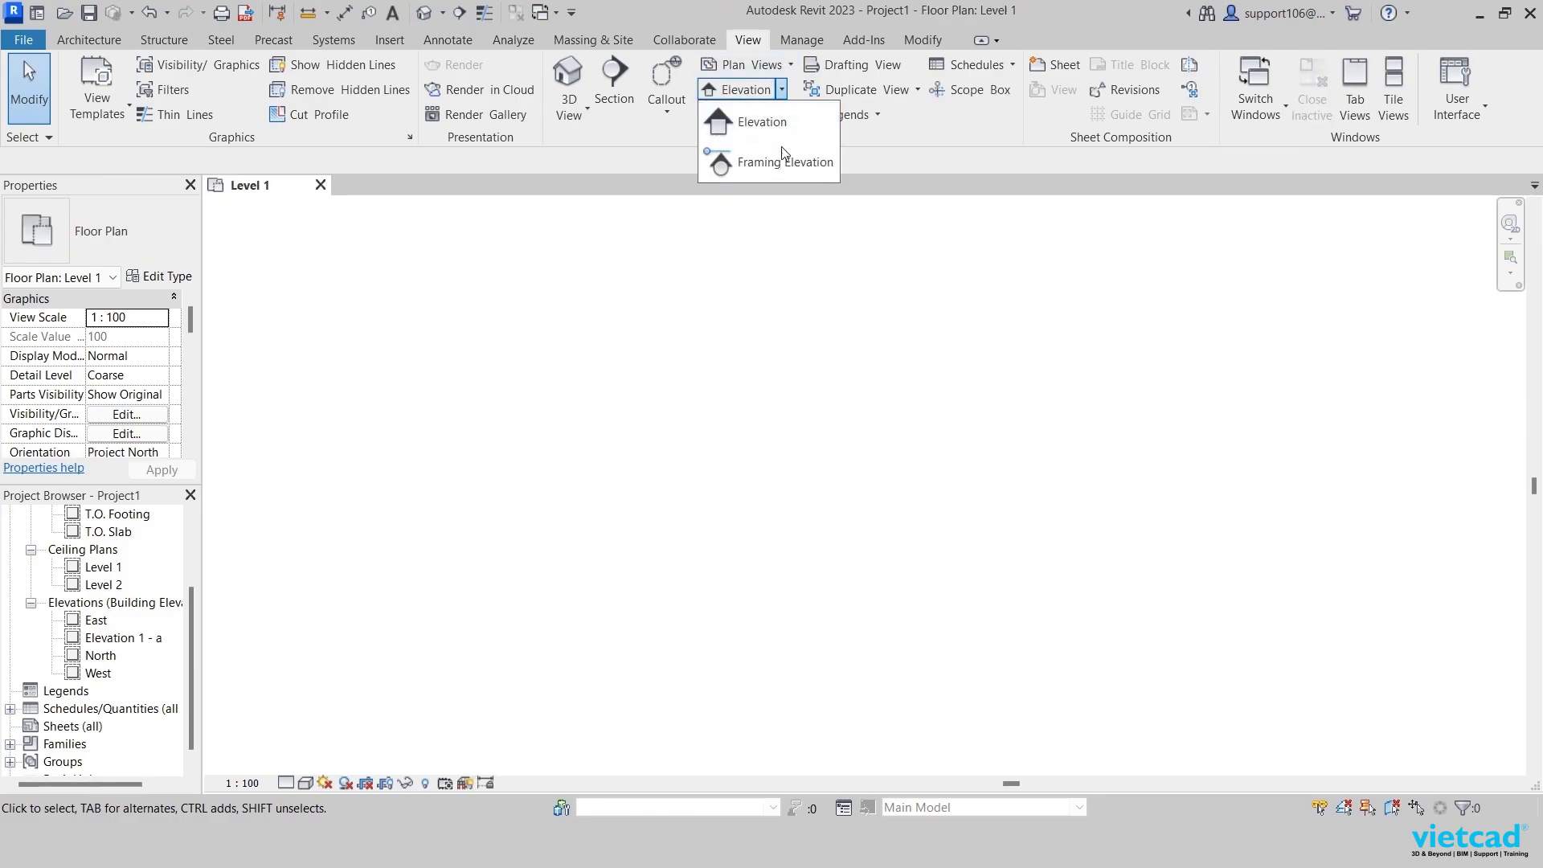
click(784, 167)
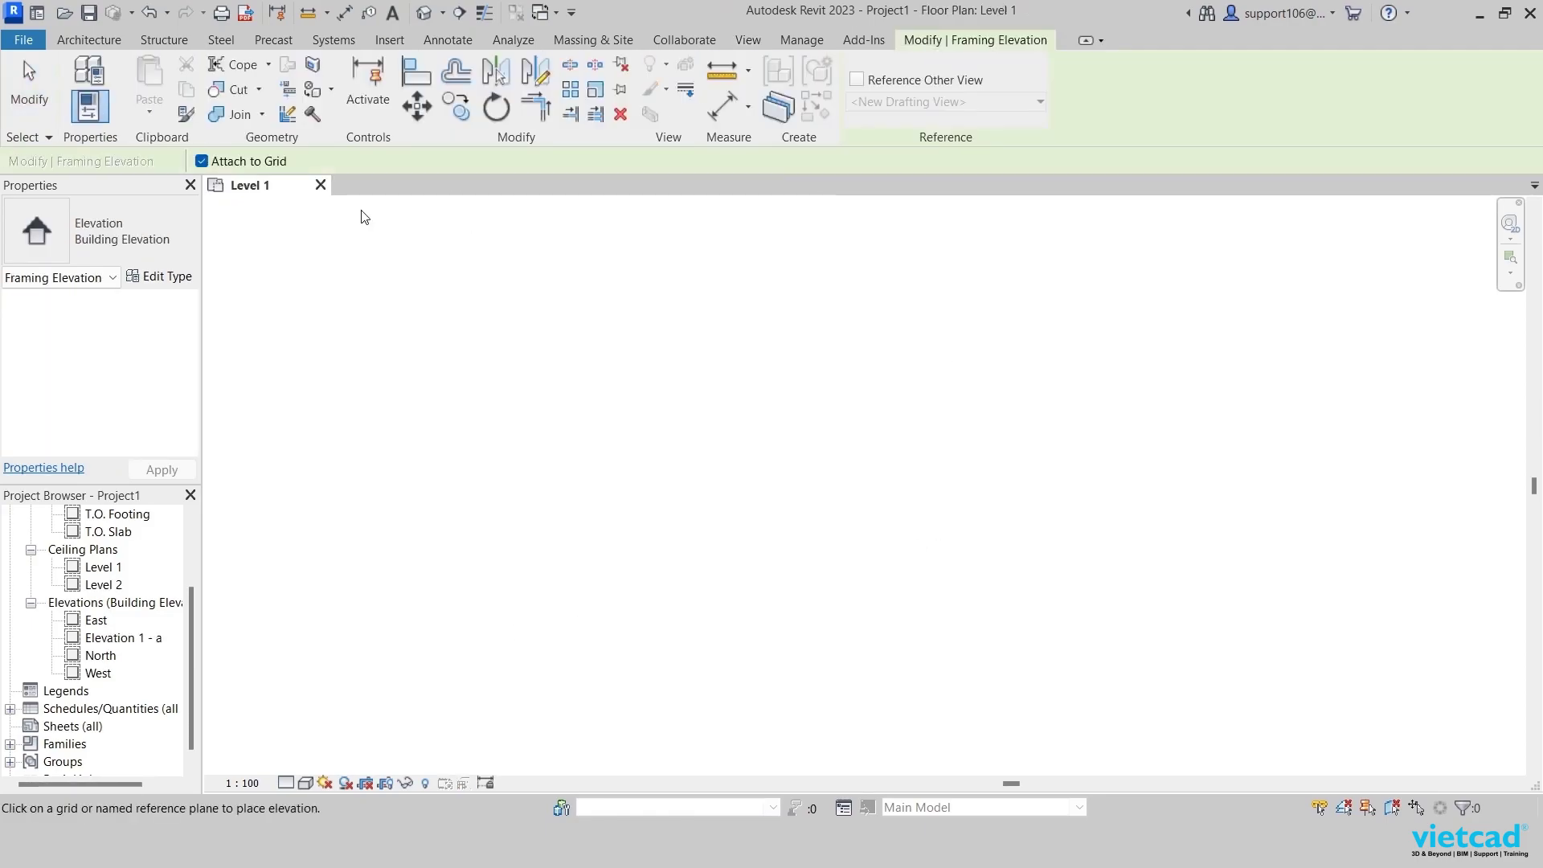
click(202, 160)
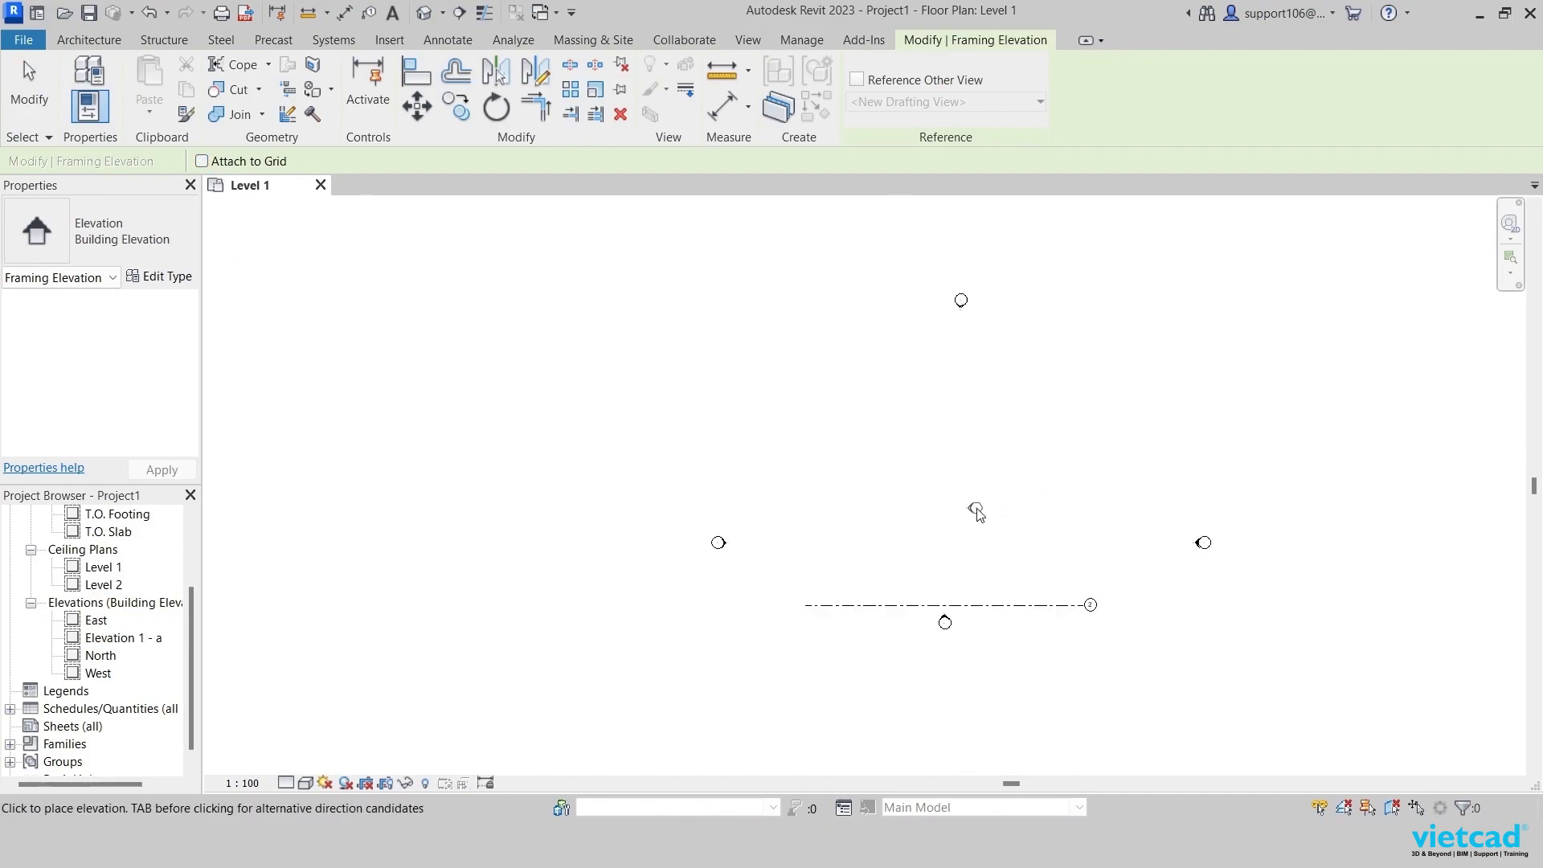
scroll(973, 490, up, 3)
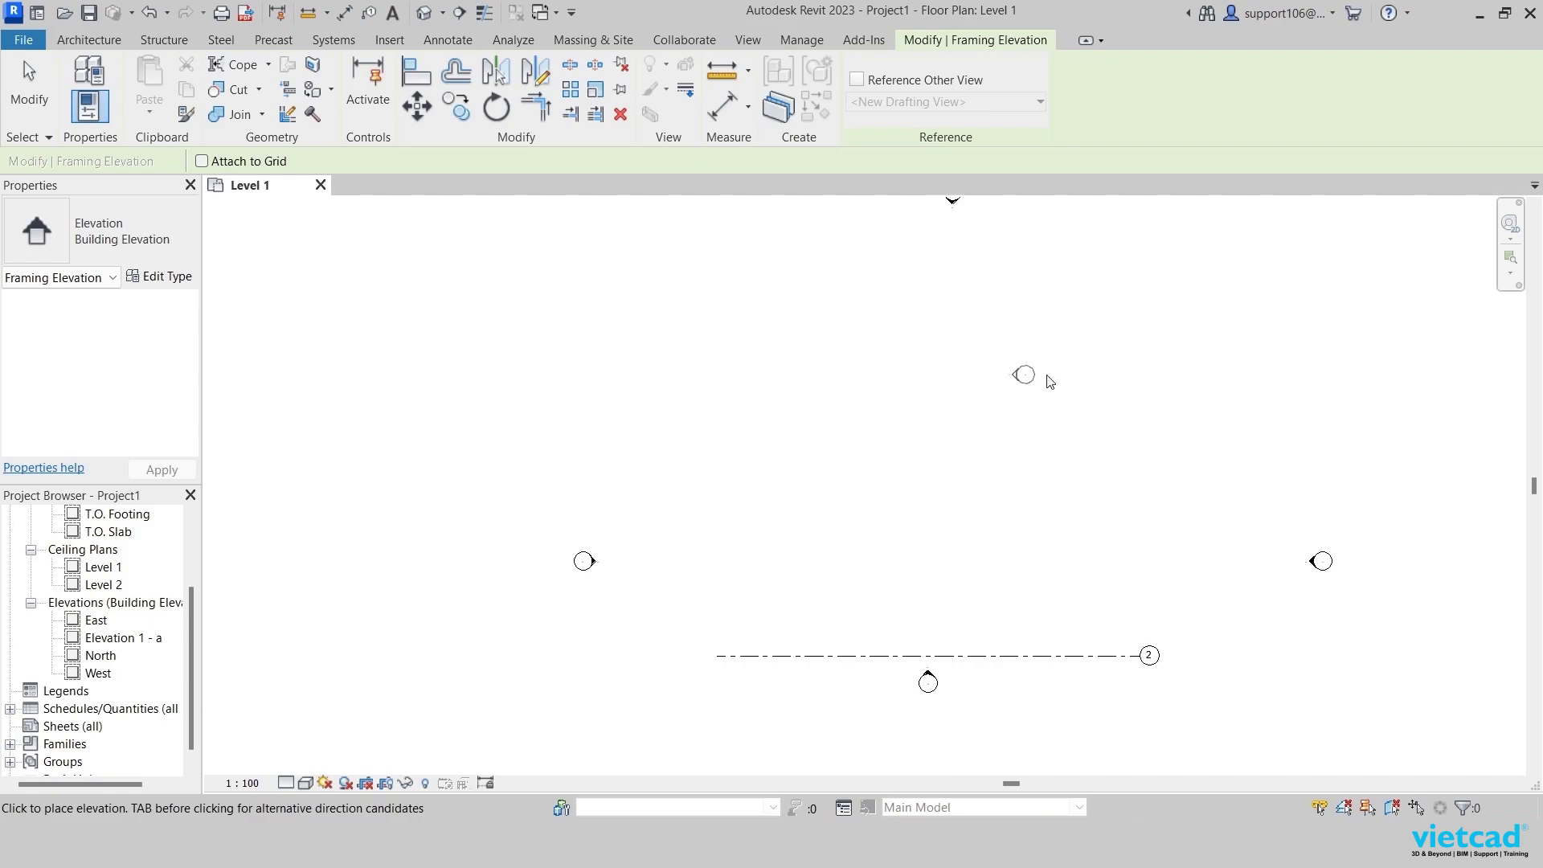
scroll(1081, 424, up, 2)
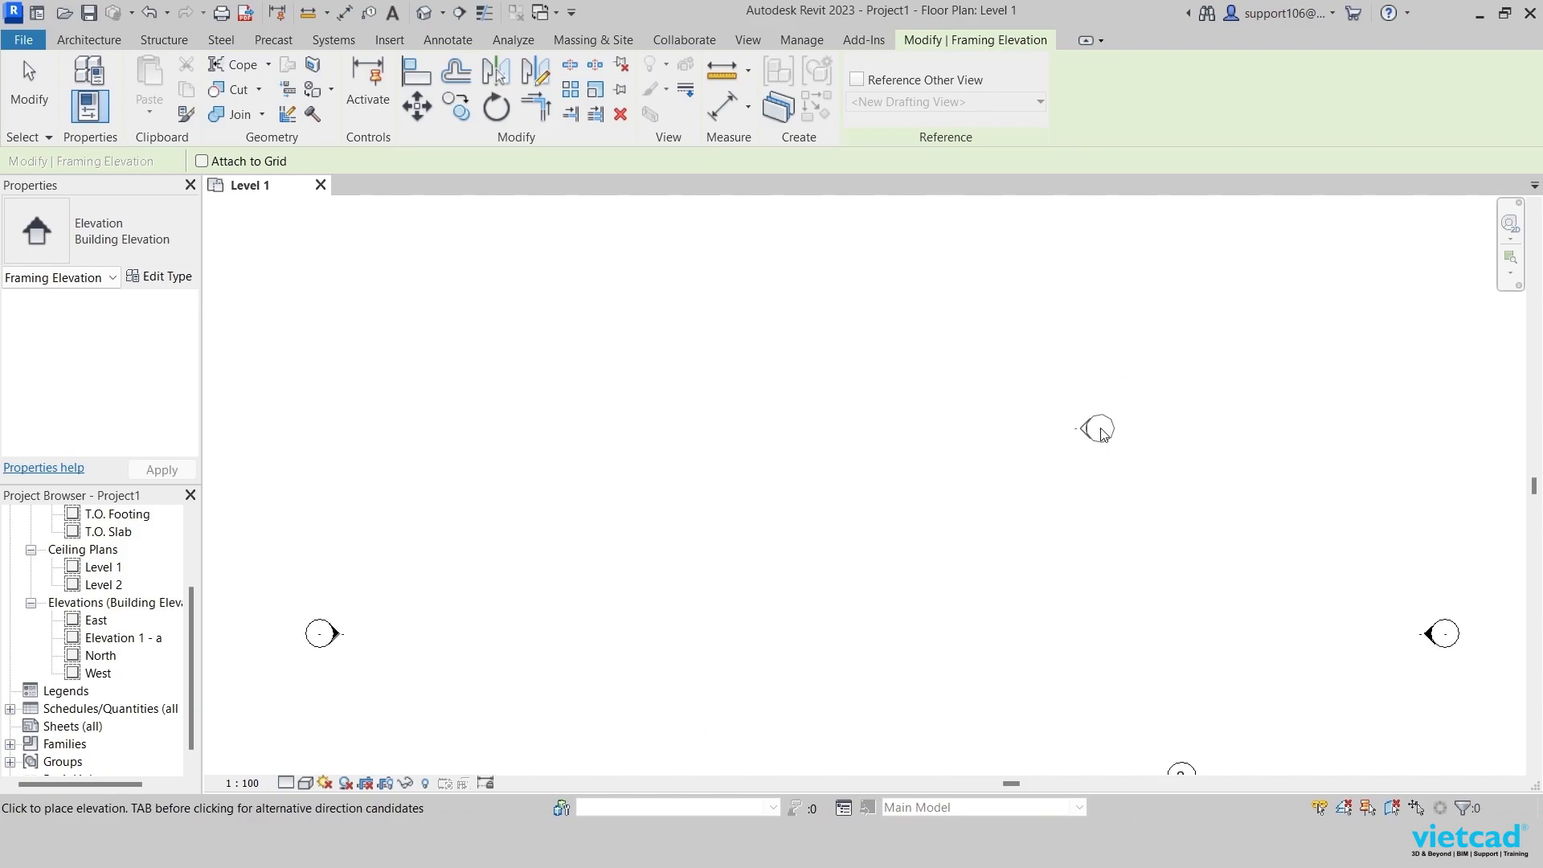
scroll(1033, 454, up, 2)
scroll(924, 466, down, 4)
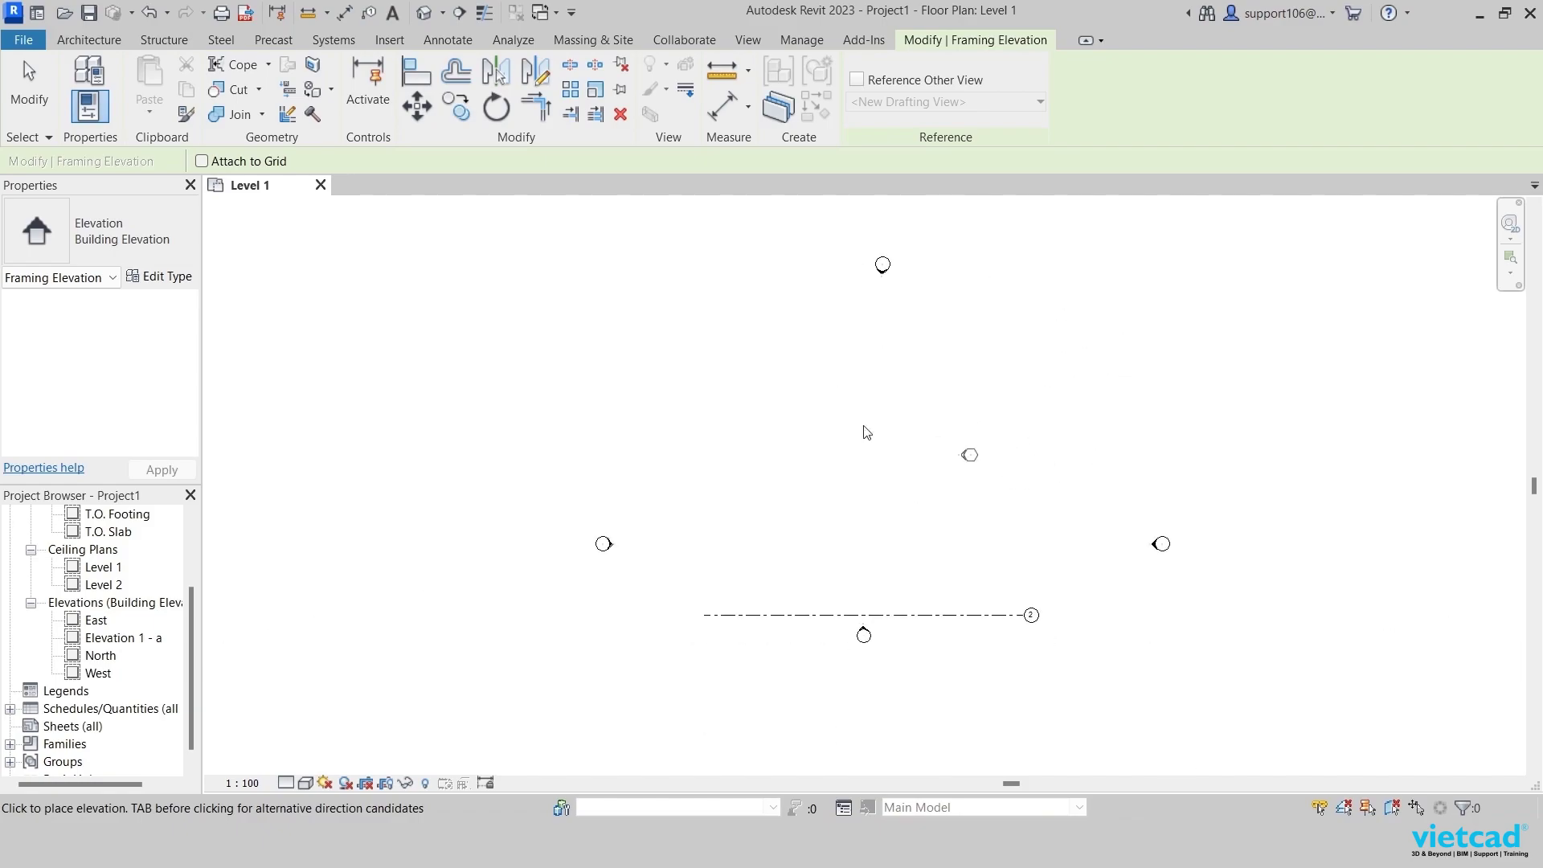
scroll(925, 430, up, 2)
click(920, 416)
scroll(924, 434, up, 3)
key(Escape)
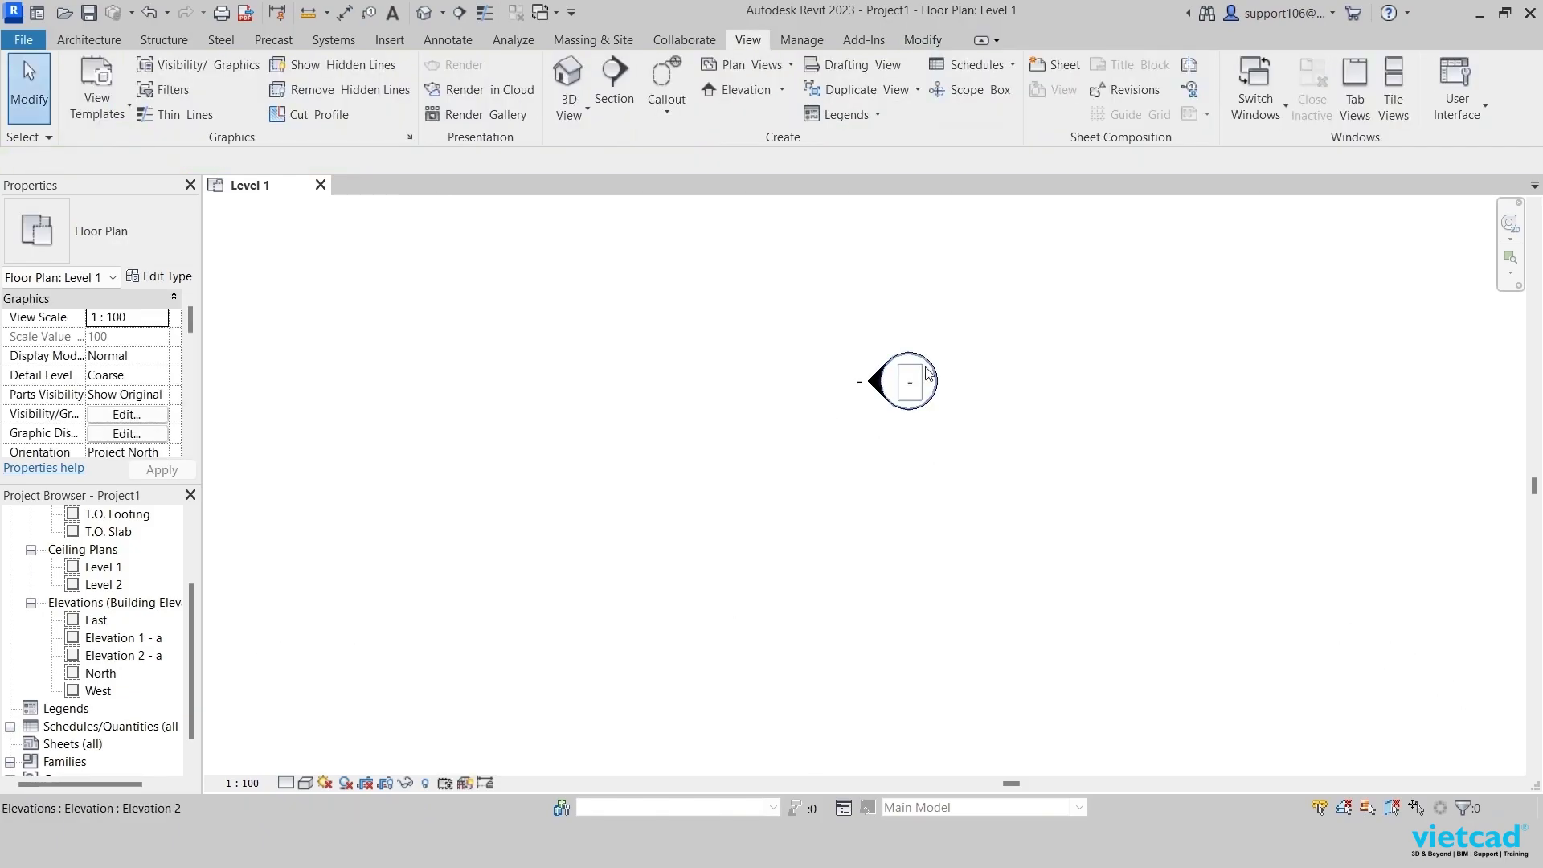
- Drag the Elevation 2 - a far clip boundary farther left to deepen the view
scroll(878, 381, up, 3)
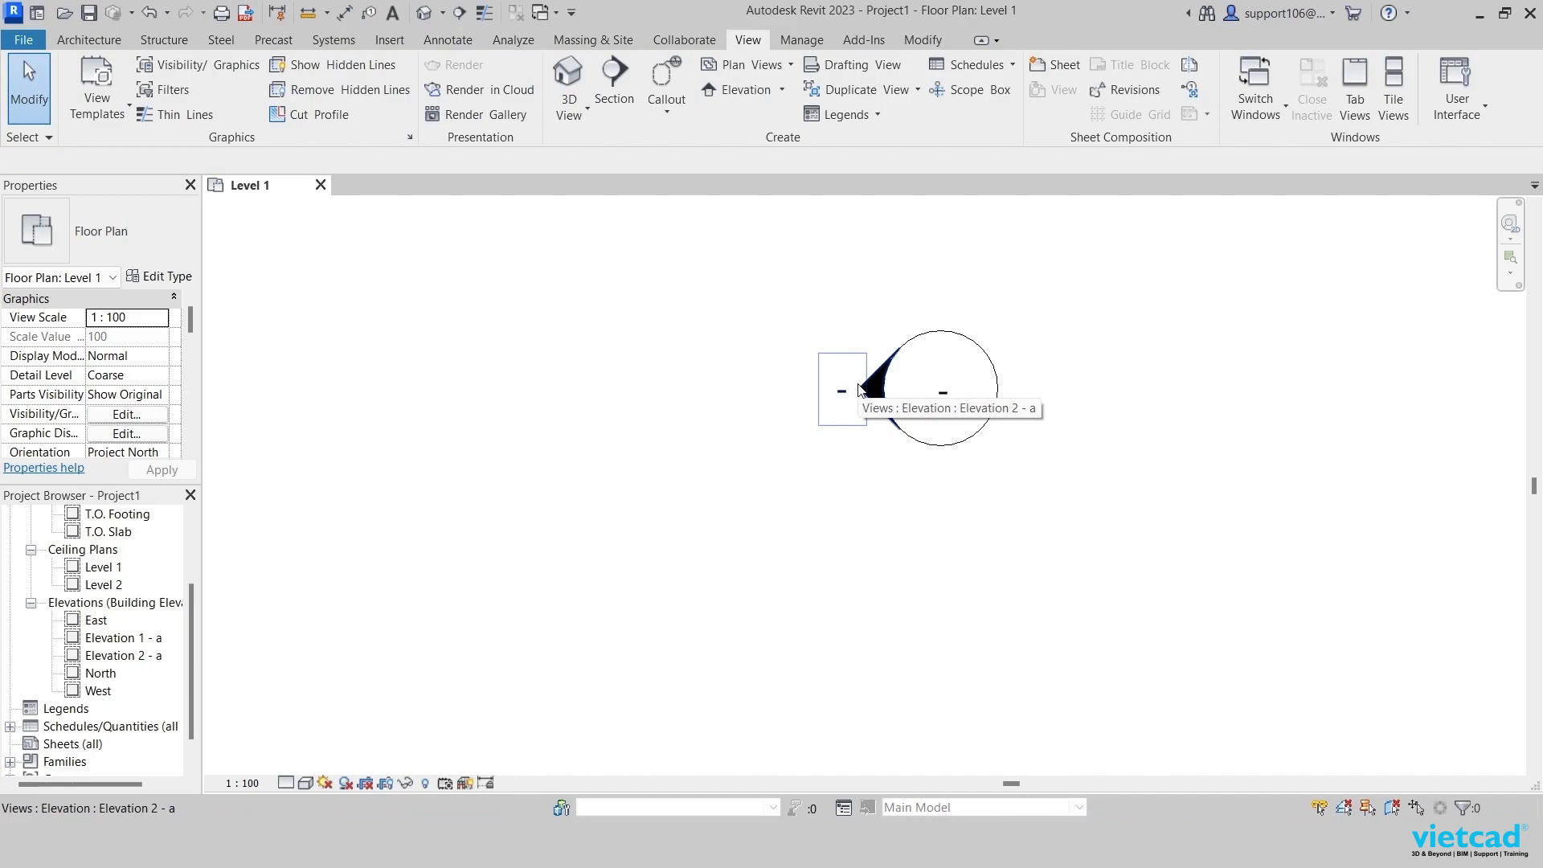
click(861, 390)
scroll(860, 389, down, 2)
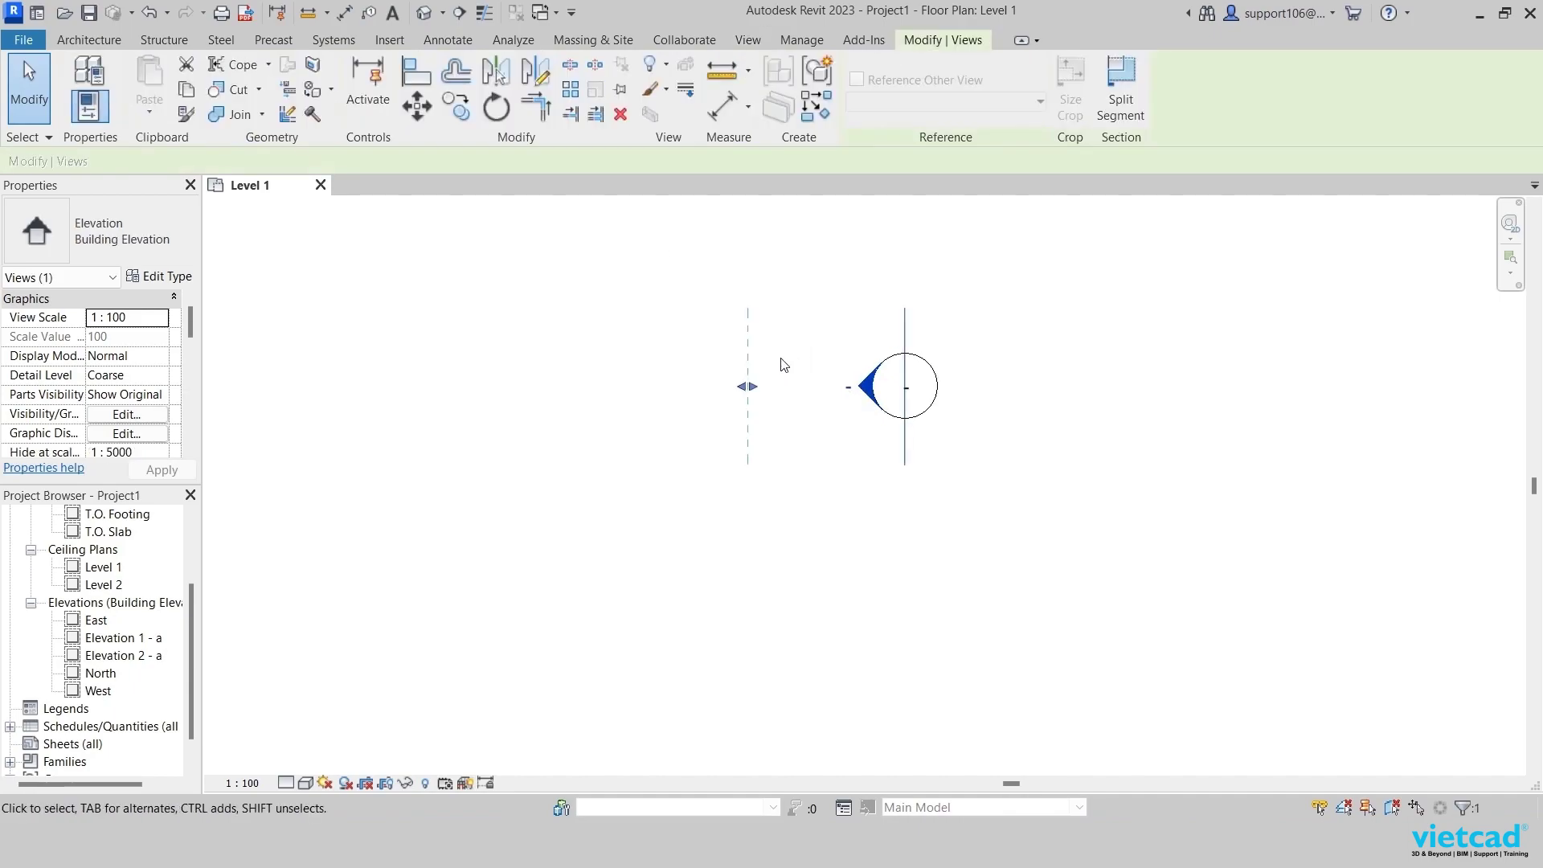
scroll(780, 364, up, 1)
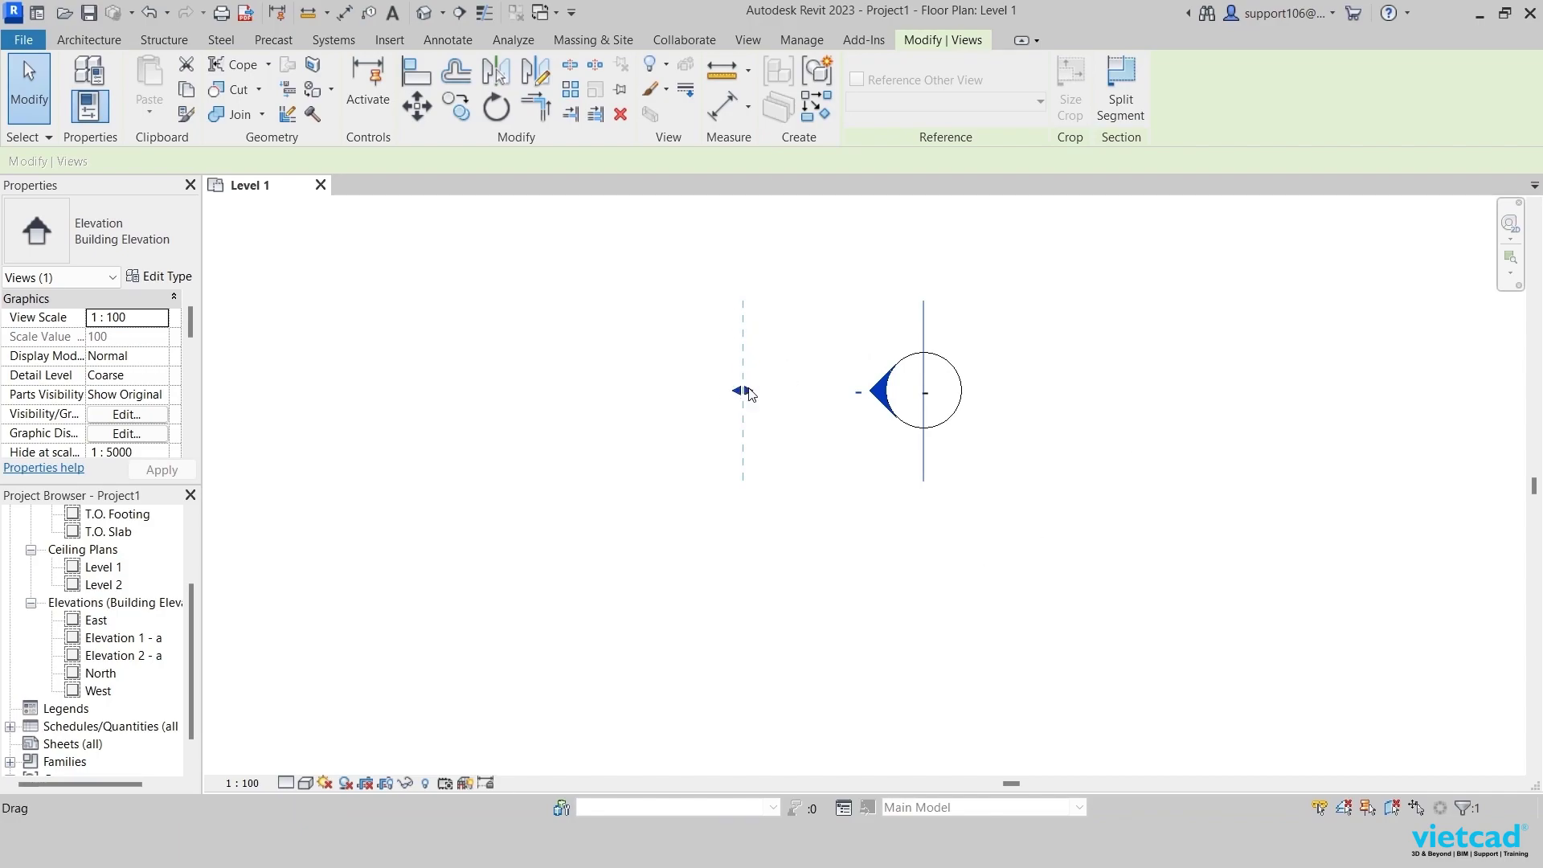
drag(744, 391, 562, 392)
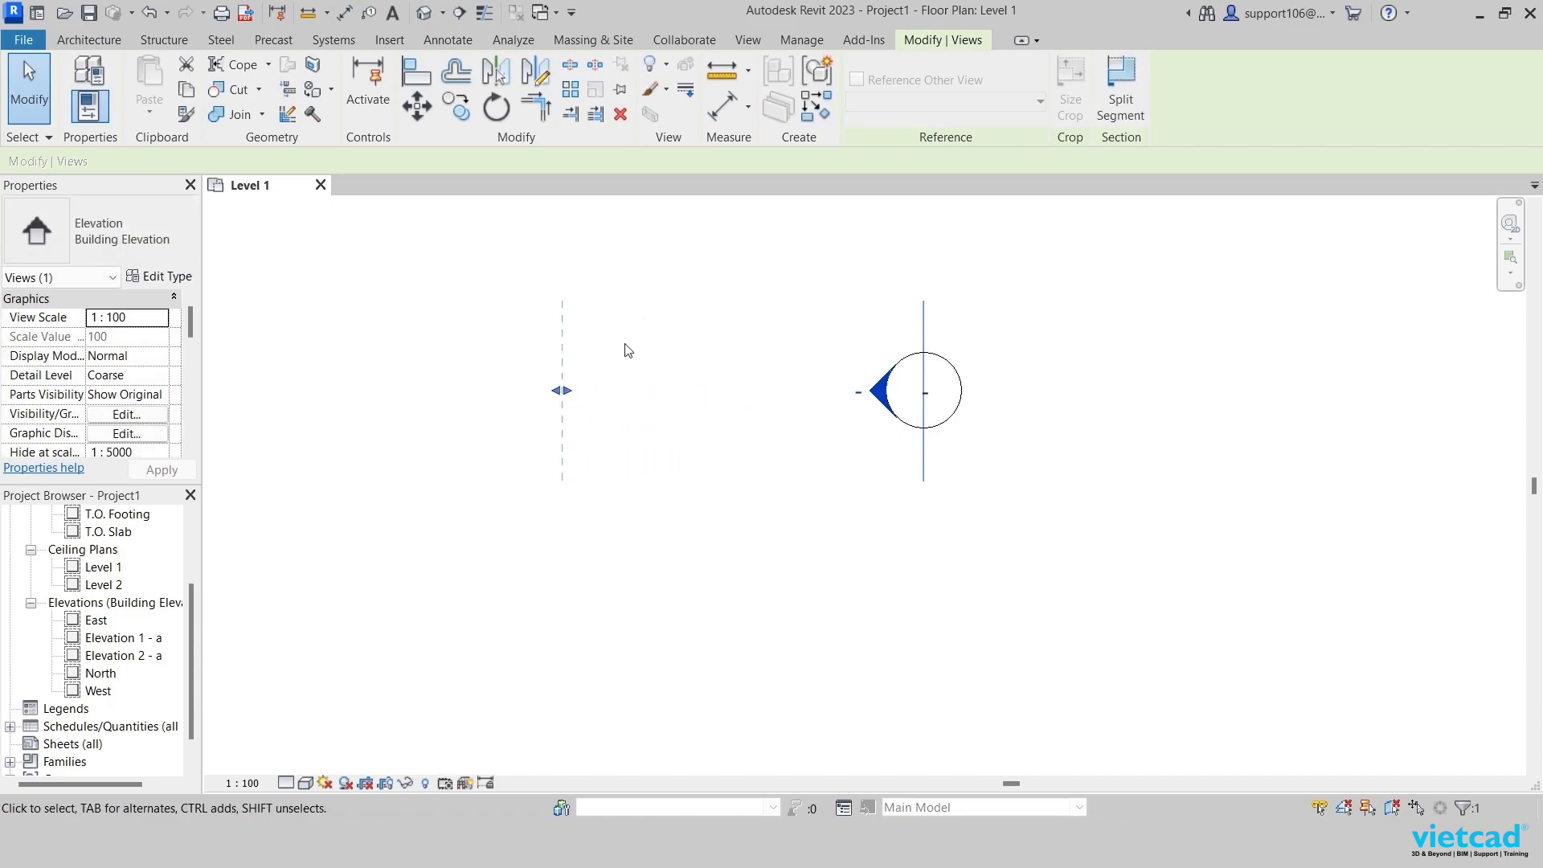